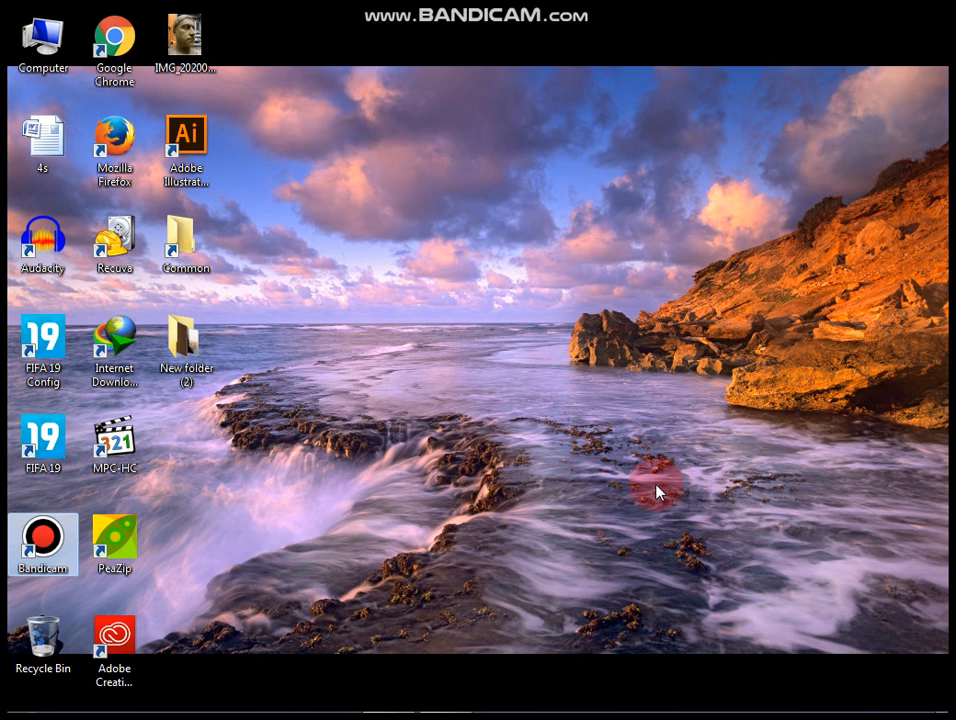
# - Switch to Photoshop, dismissing the extension warning, and activate the Move tool
pyautogui.click(388, 697)
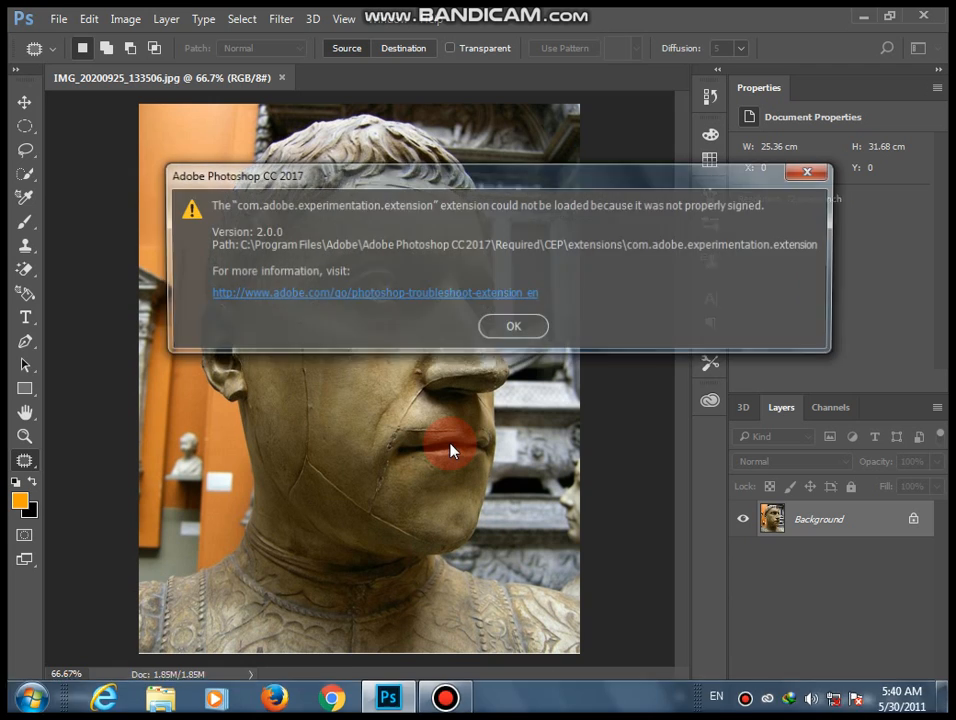
pyautogui.click(511, 330)
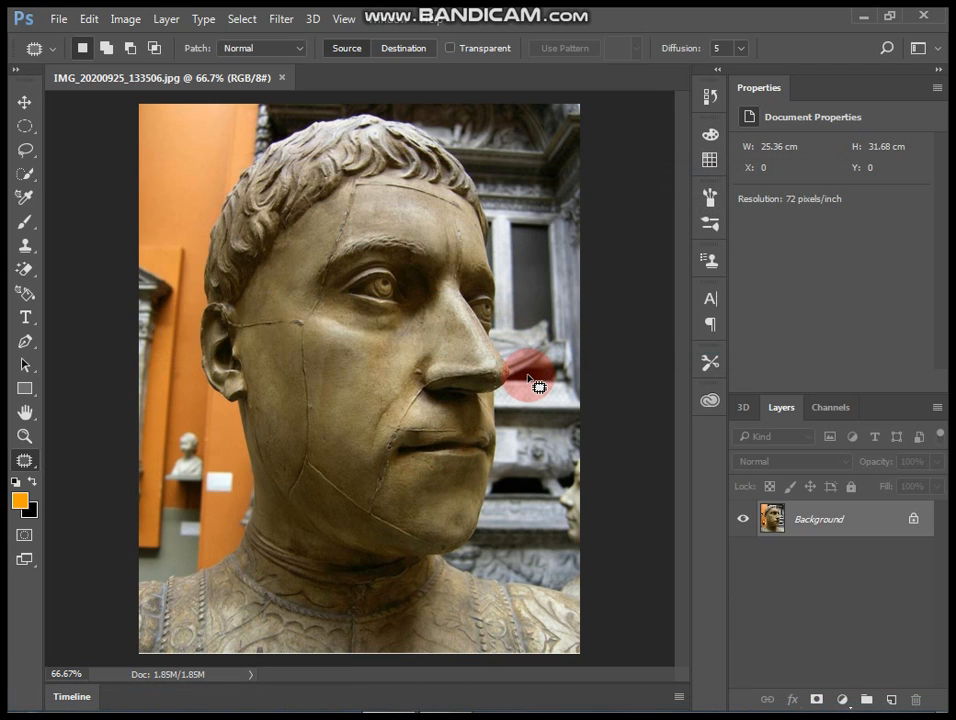
pyautogui.press('v')
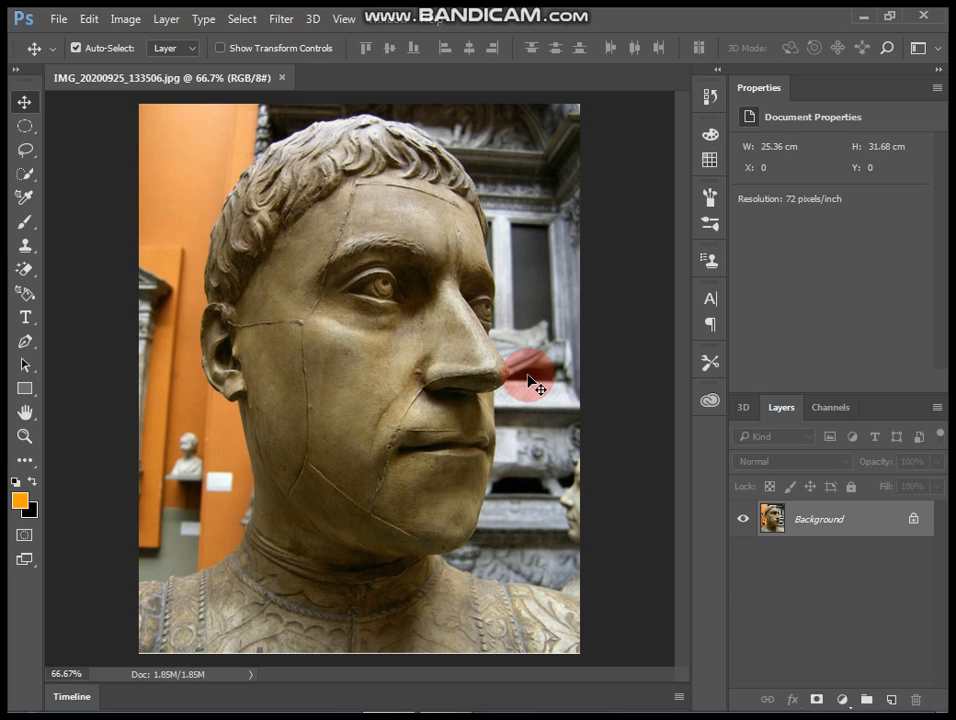
pyautogui.moveTo(528, 380); pyautogui.dragTo(522, 380)
pyautogui.moveTo(522, 378); pyautogui.dragTo(38, 474)
# - Retouch the small blemishes on the statue's forehead and face using the Spot Healing Brush at size 50
pyautogui.click(26, 459)
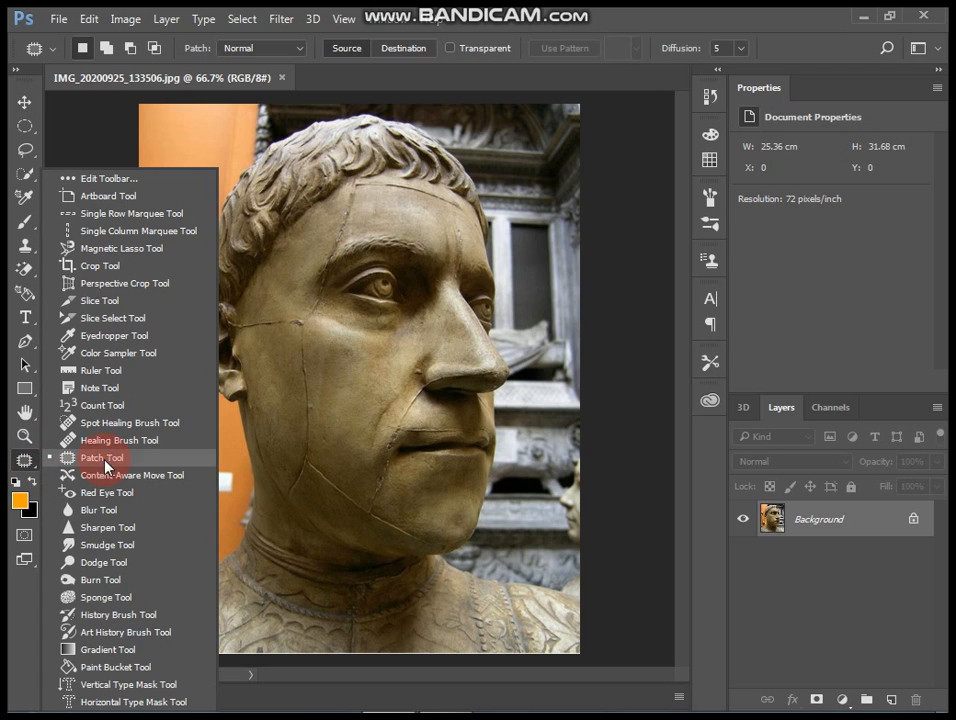
pyautogui.moveTo(105, 461)
pyautogui.mouseDown()
pyautogui.moveTo(171, 421)
pyautogui.moveTo(194, 421)
pyautogui.moveTo(173, 438)
pyautogui.moveTo(192, 444)
pyautogui.moveTo(183, 482)
pyautogui.moveTo(205, 485)
pyautogui.moveTo(180, 507)
pyautogui.mouseUp()
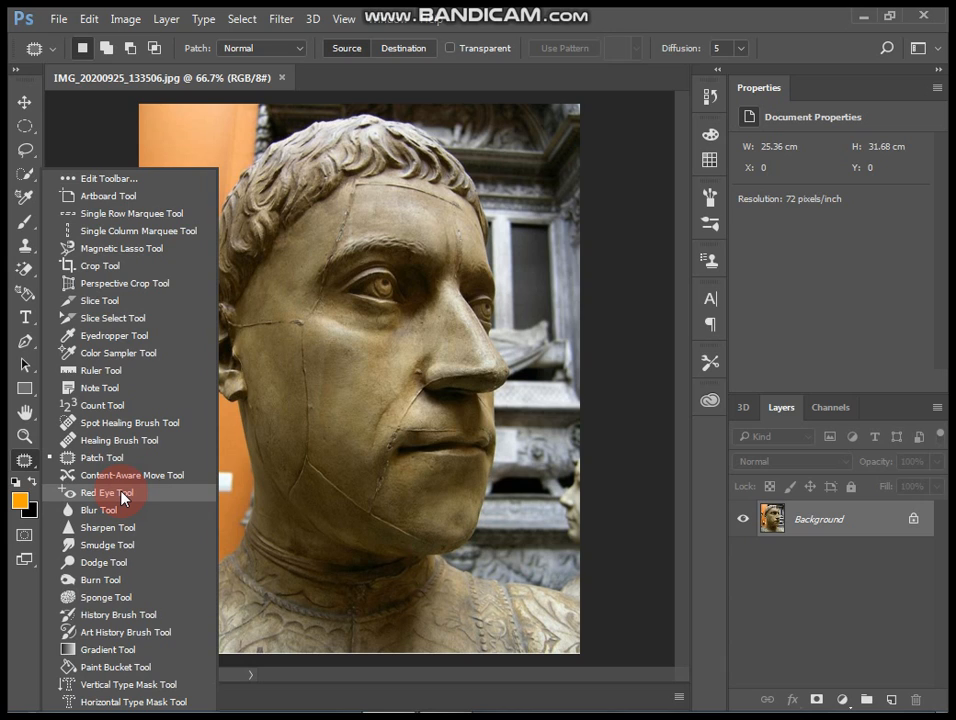
pyautogui.click(147, 425)
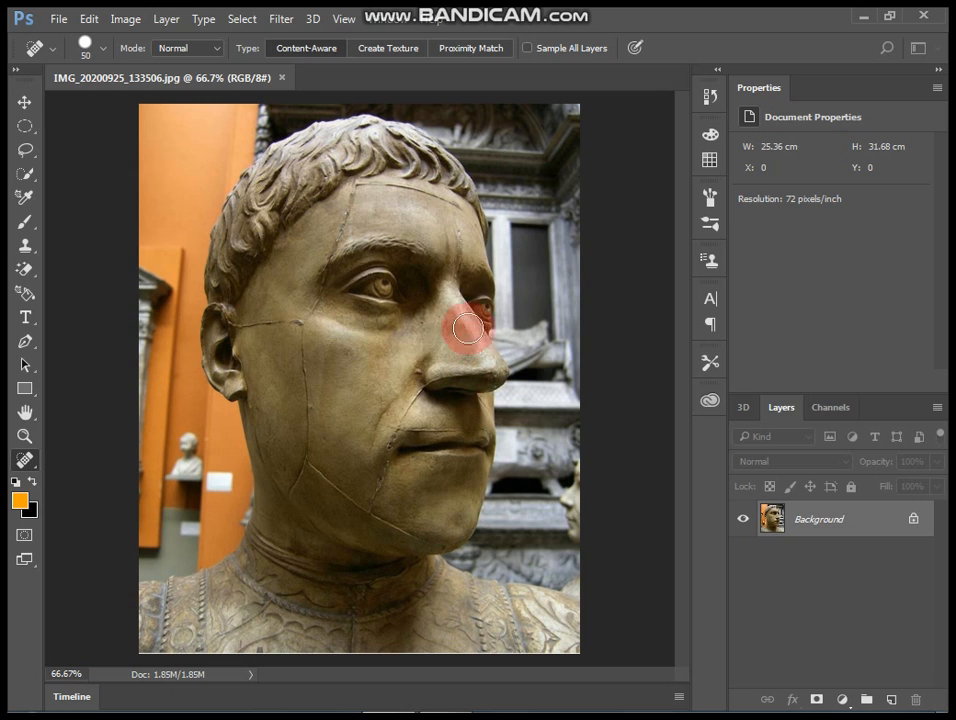
pyautogui.moveTo(457, 211)
pyautogui.mouseDown()
pyautogui.moveTo(495, 245)
pyautogui.moveTo(486, 314)
pyautogui.moveTo(445, 356)
pyautogui.moveTo(413, 370)
pyautogui.moveTo(416, 438)
pyautogui.moveTo(668, 334)
pyautogui.moveTo(291, 356)
pyautogui.moveTo(430, 375)
pyautogui.moveTo(377, 436)
pyautogui.mouseUp()
pyautogui.moveTo(504, 416)
pyautogui.mouseDown()
pyautogui.moveTo(423, 449)
pyautogui.moveTo(459, 489)
pyautogui.moveTo(444, 449)
pyautogui.moveTo(427, 536)
pyautogui.moveTo(448, 544)
pyautogui.mouseUp()
pyautogui.moveTo(521, 537); pyautogui.dragTo(519, 540)
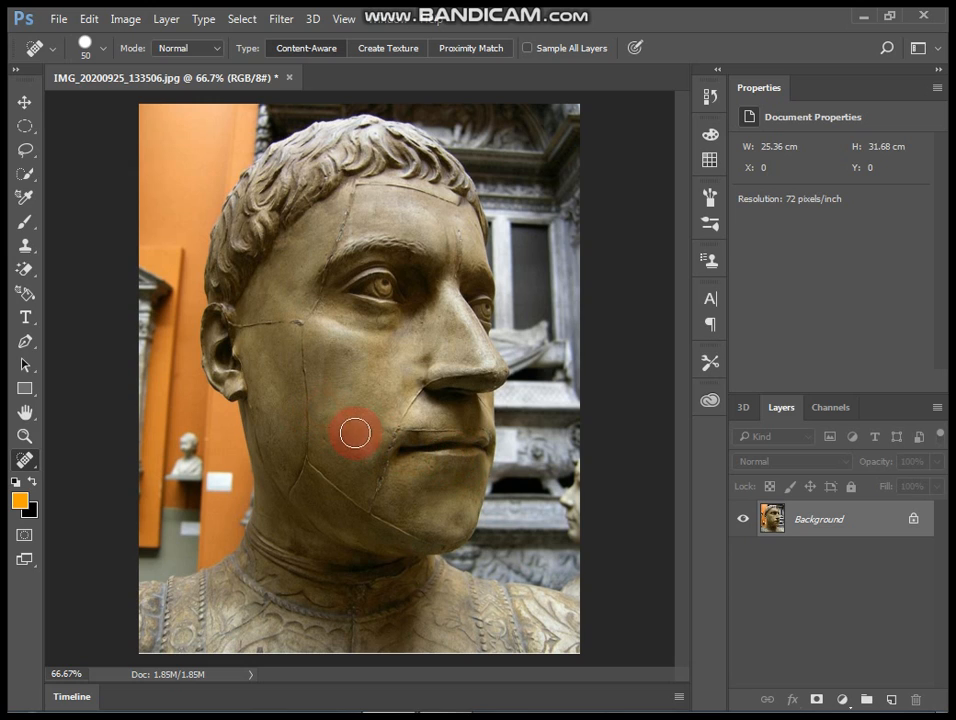
pyautogui.moveTo(329, 446)
pyautogui.mouseDown()
pyautogui.moveTo(350, 457)
pyautogui.moveTo(331, 427)
pyautogui.moveTo(373, 438)
pyautogui.moveTo(254, 408)
pyautogui.moveTo(262, 428)
pyautogui.moveTo(388, 399)
pyautogui.moveTo(459, 346)
pyautogui.moveTo(484, 256)
pyautogui.moveTo(455, 228)
pyautogui.moveTo(506, 292)
pyautogui.moveTo(465, 260)
pyautogui.moveTo(470, 245)
pyautogui.moveTo(369, 228)
pyautogui.moveTo(356, 198)
pyautogui.moveTo(338, 227)
pyautogui.moveTo(385, 222)
pyautogui.moveTo(348, 209)
pyautogui.moveTo(354, 198)
pyautogui.moveTo(399, 228)
pyautogui.moveTo(350, 221)
pyautogui.moveTo(342, 231)
pyautogui.moveTo(363, 222)
pyautogui.moveTo(369, 231)
pyautogui.mouseUp()
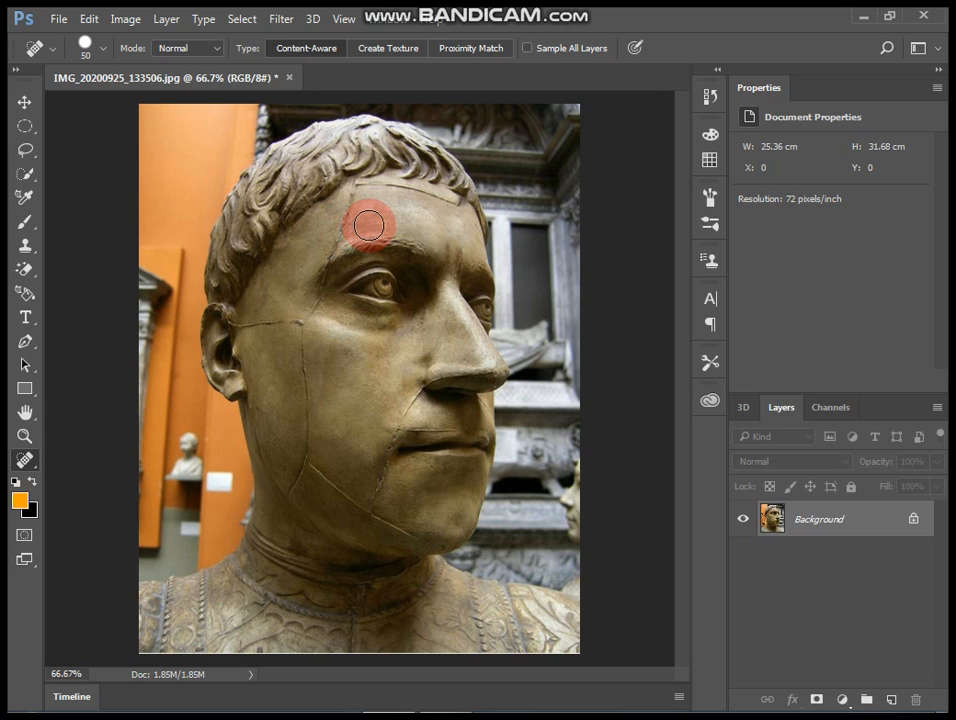
pyautogui.click(418, 296)
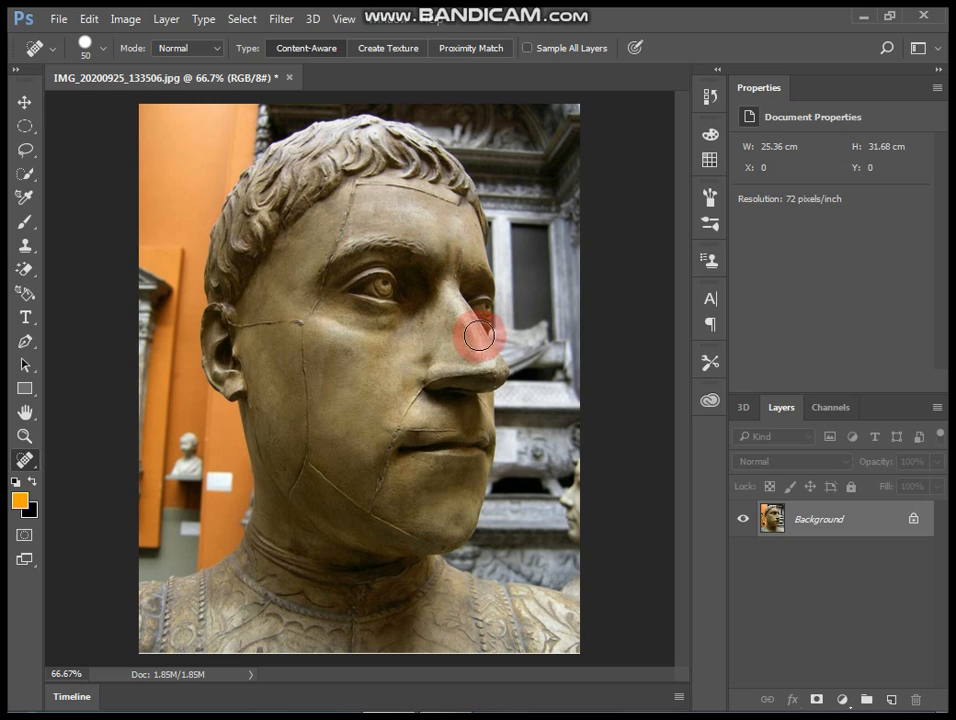
pyautogui.moveTo(531, 429)
pyautogui.mouseDown()
pyautogui.moveTo(450, 433)
pyautogui.moveTo(461, 440)
pyautogui.moveTo(438, 445)
pyautogui.mouseUp()
pyautogui.click(216, 401)
# - Patch the cracks running from the ear and down the cheek with clean neighbouring skin texture using the Patch tool
pyautogui.moveTo(25, 460)
pyautogui.mouseDown()
pyautogui.moveTo(130, 455)
pyautogui.moveTo(116, 456)
pyautogui.mouseUp()
pyautogui.moveTo(333, 424)
pyautogui.mouseDown()
pyautogui.moveTo(341, 452)
pyautogui.moveTo(333, 470)
pyautogui.moveTo(344, 480)
pyautogui.moveTo(356, 451)
pyautogui.moveTo(331, 450)
pyautogui.moveTo(318, 393)
pyautogui.moveTo(250, 338)
pyautogui.moveTo(308, 335)
pyautogui.moveTo(305, 324)
pyautogui.moveTo(249, 323)
pyautogui.moveTo(241, 331)
pyautogui.moveTo(252, 335)
pyautogui.moveTo(252, 356)
pyautogui.moveTo(305, 371)
pyautogui.moveTo(285, 355)
pyautogui.moveTo(295, 328)
pyautogui.moveTo(307, 452)
pyautogui.moveTo(287, 497)
pyautogui.moveTo(314, 446)
pyautogui.moveTo(316, 334)
pyautogui.moveTo(305, 318)
pyautogui.moveTo(290, 332)
pyautogui.moveTo(320, 349)
pyautogui.moveTo(262, 359)
pyautogui.moveTo(273, 363)
pyautogui.mouseUp()
pyautogui.click(305, 378)
pyautogui.click(341, 425)
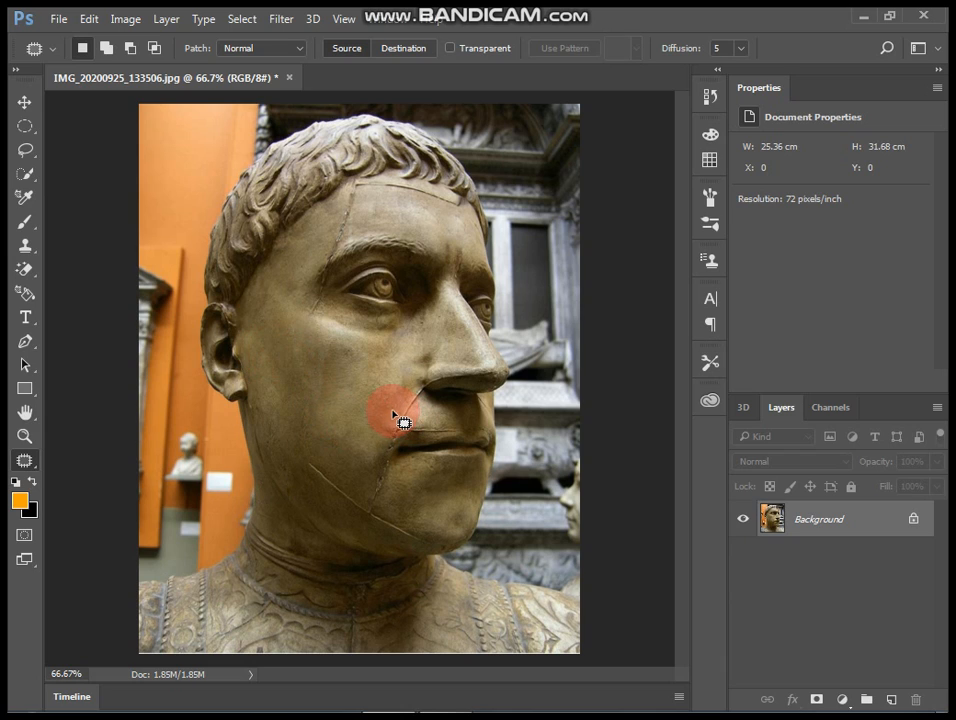
pyautogui.moveTo(378, 405)
pyautogui.mouseDown()
pyautogui.moveTo(348, 465)
pyautogui.moveTo(312, 476)
pyautogui.mouseUp()
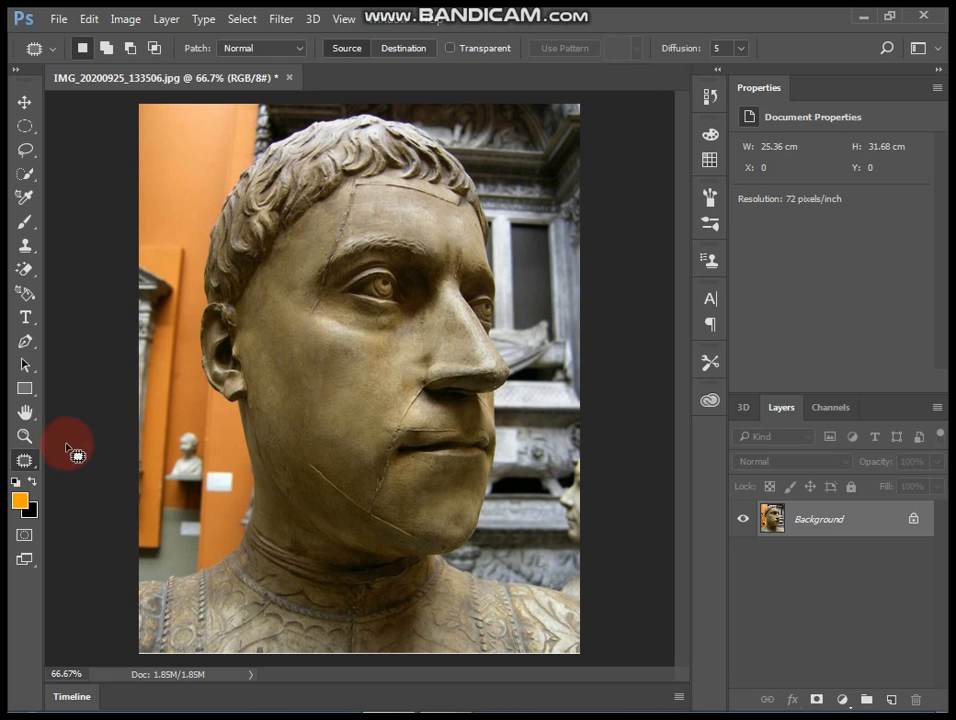
# - Heal the diagonal crack along the jaw down to the chin with the Spot Healing Brush
pyautogui.rightClick(24, 460)
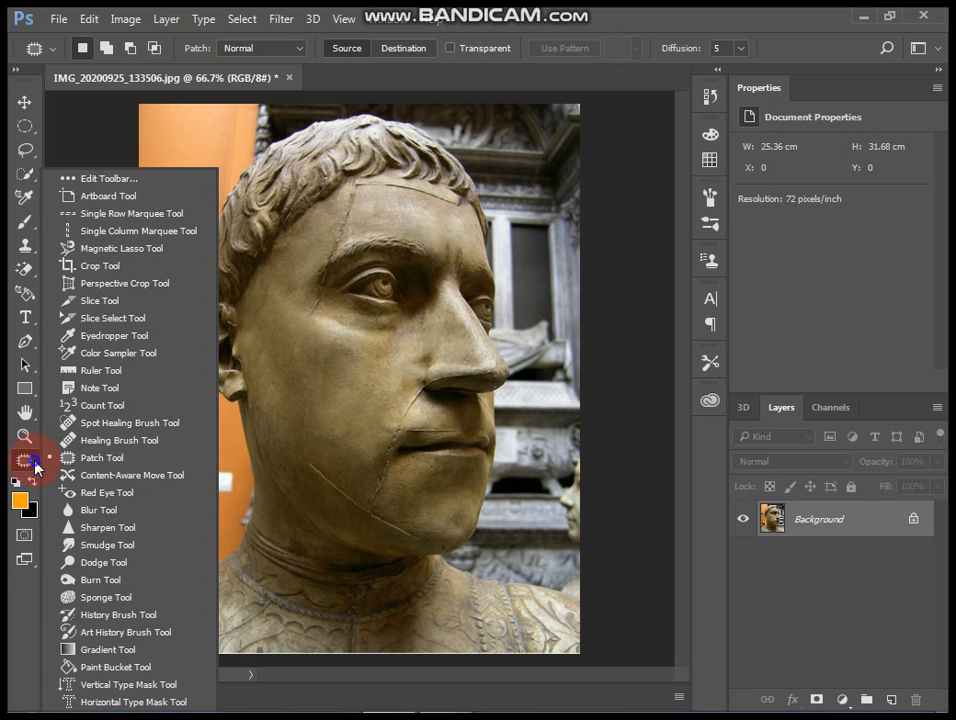
pyautogui.click(140, 425)
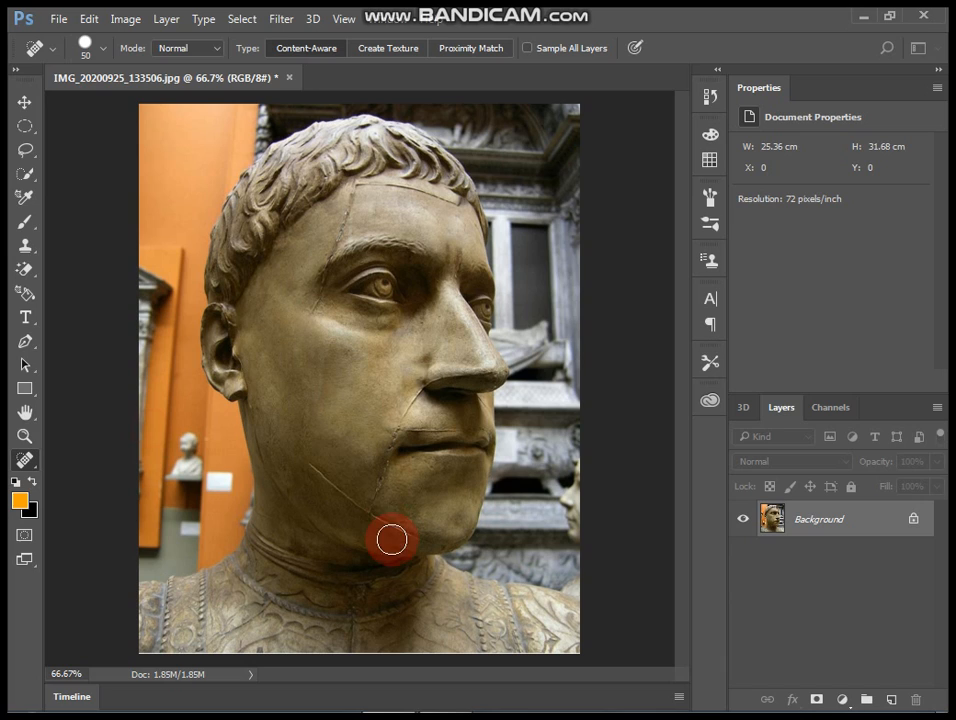
pyautogui.click(316, 465)
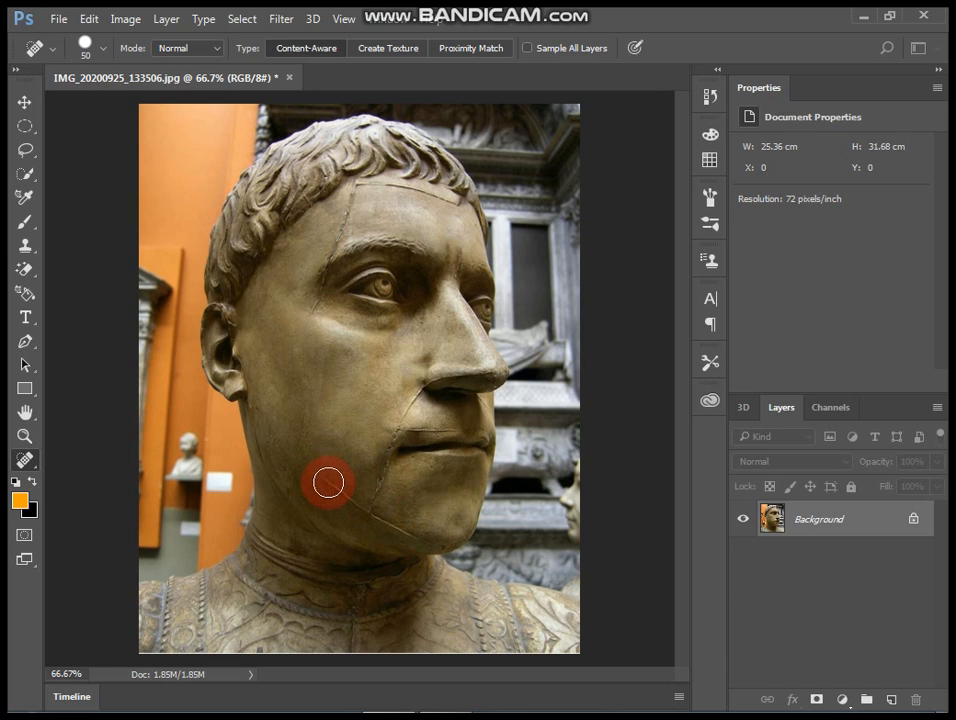
pyautogui.moveTo(328, 483)
pyautogui.mouseDown()
pyautogui.moveTo(351, 517)
pyautogui.moveTo(320, 516)
pyautogui.moveTo(316, 489)
pyautogui.moveTo(430, 543)
pyautogui.moveTo(438, 533)
pyautogui.moveTo(412, 571)
pyautogui.moveTo(411, 541)
pyautogui.moveTo(380, 520)
pyautogui.moveTo(429, 548)
pyautogui.mouseUp()
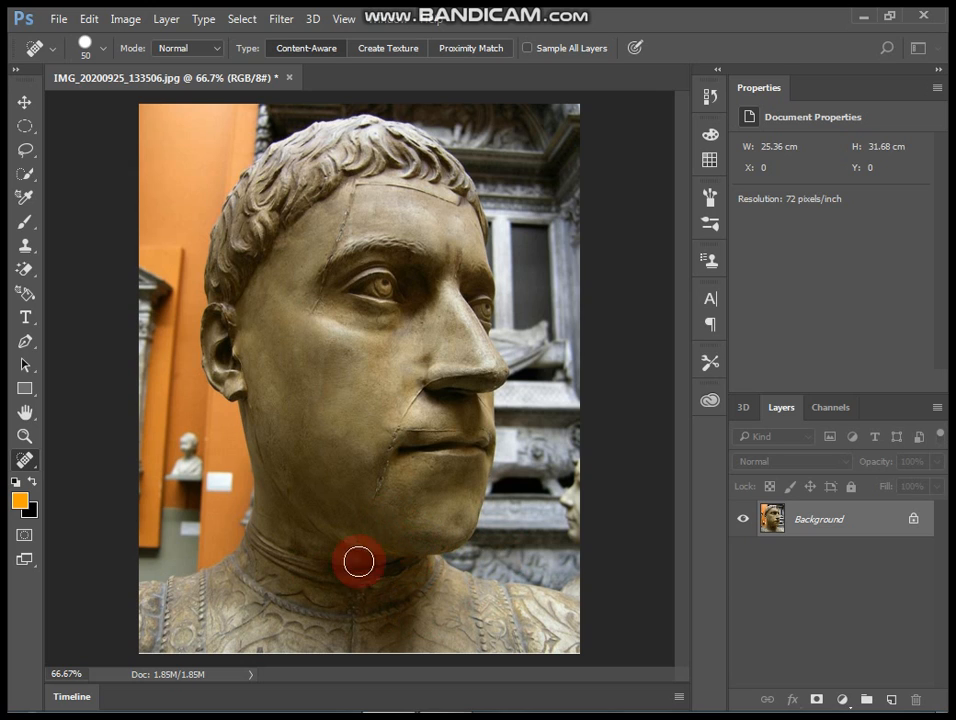
# - Move the crack below the mouth corner onto the cheek with the Content-Aware Move tool and deselect it
pyautogui.click(24, 460)
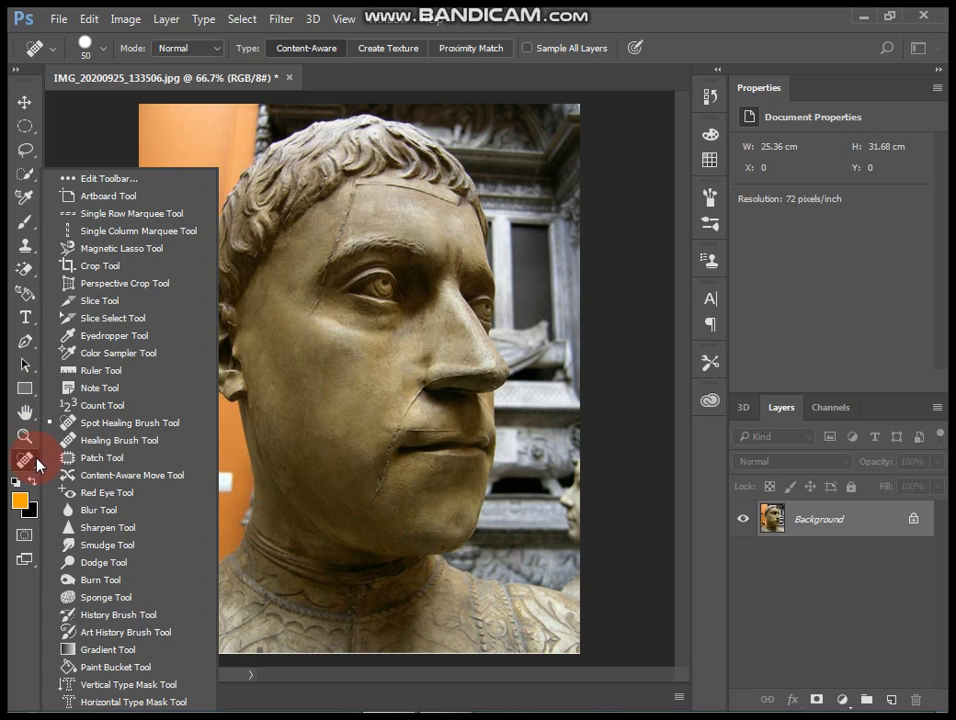
pyautogui.click(172, 483)
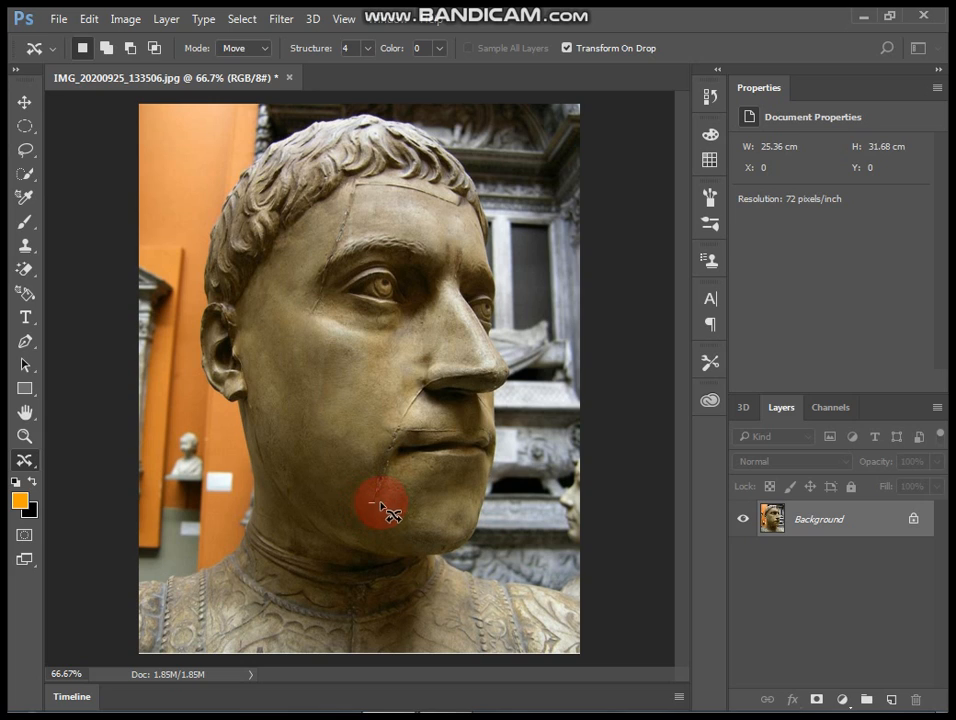
pyautogui.moveTo(396, 468)
pyautogui.mouseDown()
pyautogui.moveTo(401, 456)
pyautogui.moveTo(366, 487)
pyautogui.moveTo(313, 470)
pyautogui.moveTo(337, 462)
pyautogui.mouseUp()
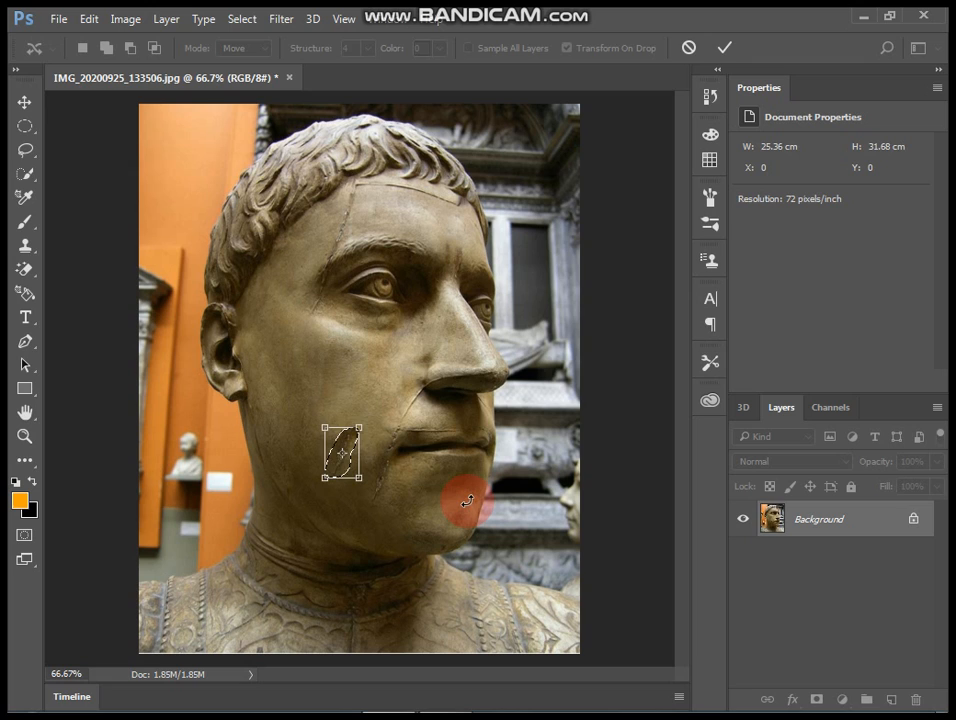
pyautogui.press('Return')
pyautogui.hotkey('ctrl', 'd')
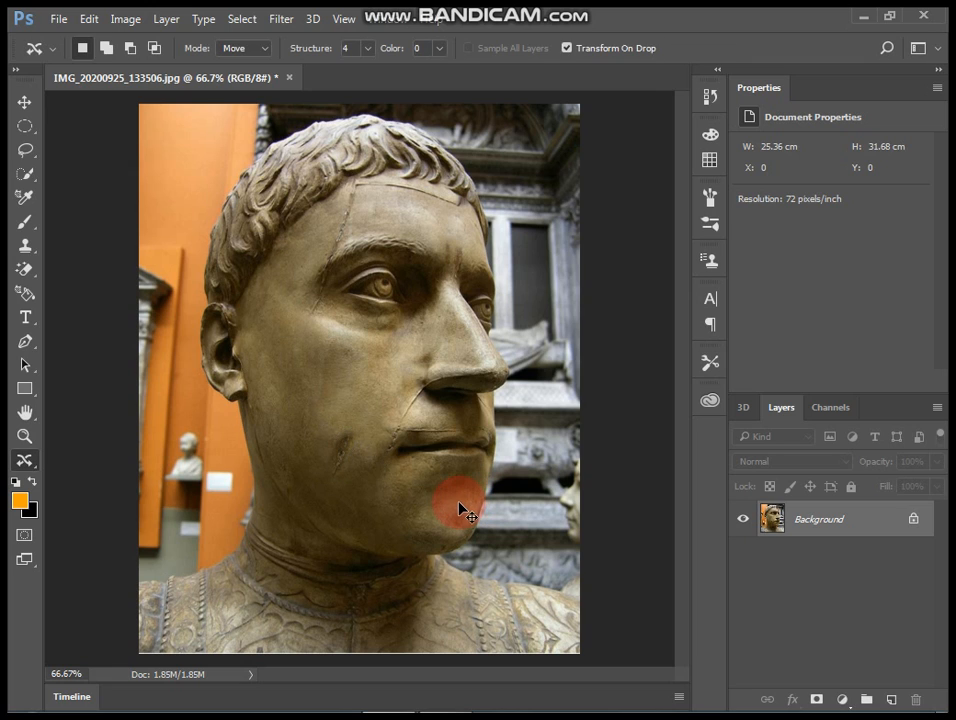
# - Heal the relocated crack mark on the cheek with the Spot Healing Brush
pyautogui.moveTo(24, 455)
pyautogui.mouseDown()
pyautogui.moveTo(40, 430)
pyautogui.moveTo(92, 424)
pyautogui.mouseUp()
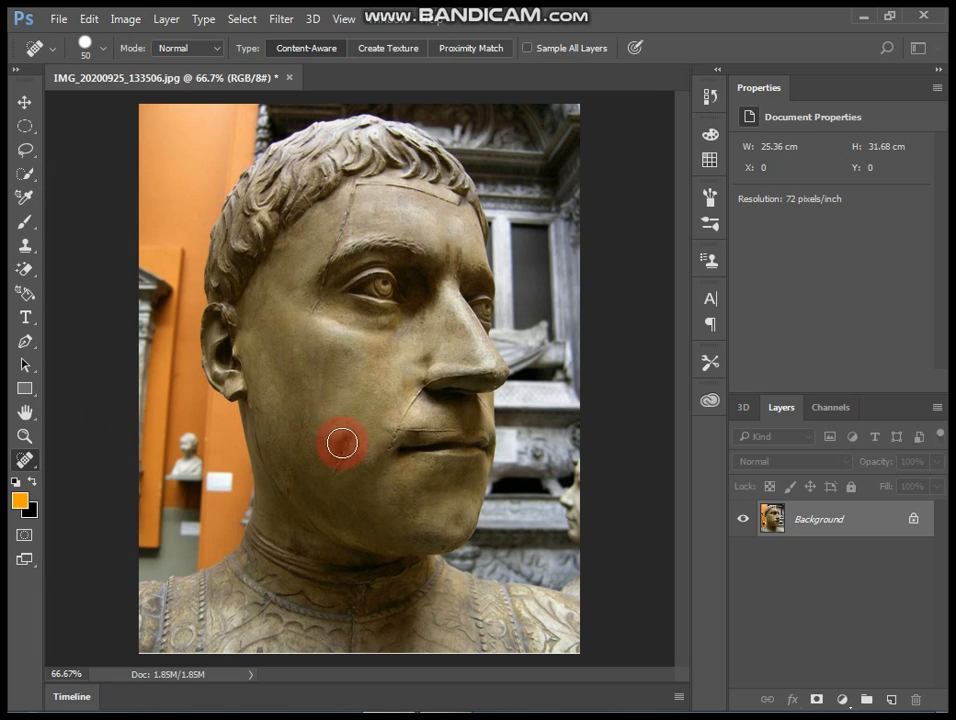
pyautogui.moveTo(343, 454); pyautogui.dragTo(334, 474)
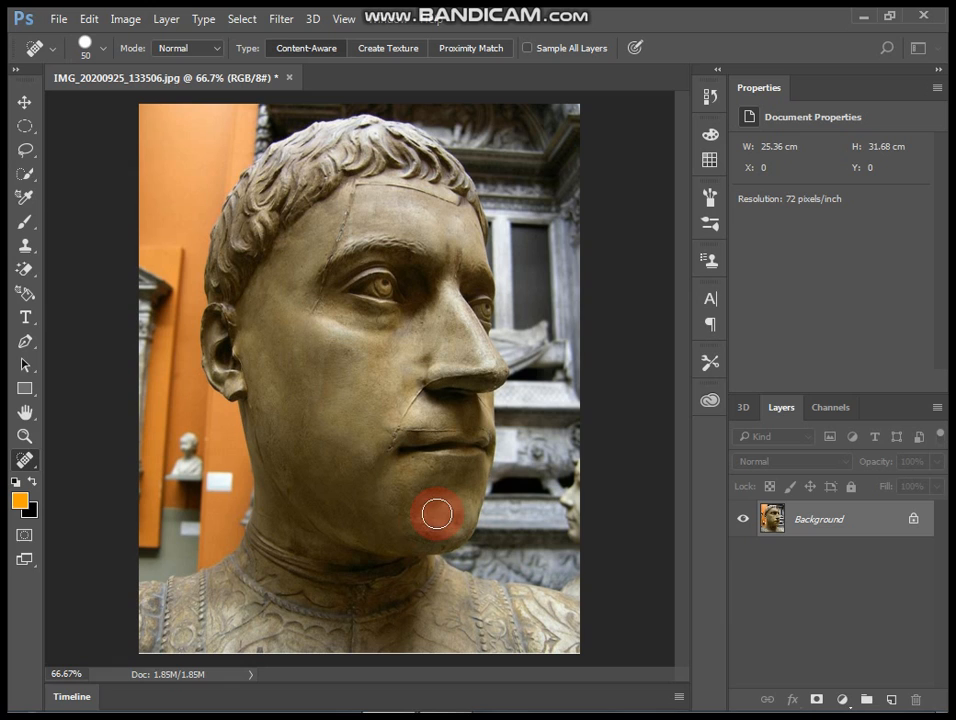
pyautogui.moveTo(437, 514); pyautogui.dragTo(437, 514)
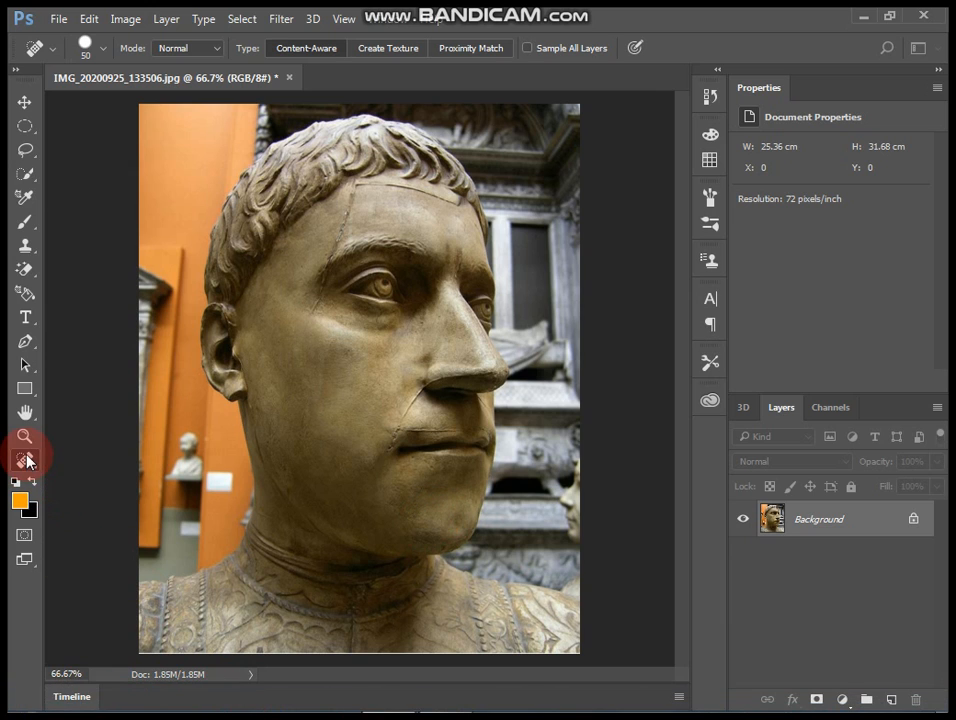
# - Patch the vertical crack above the eyebrow and the horizontal crack below the hairline with clean forehead texture
pyautogui.moveTo(26, 461)
pyautogui.mouseDown()
pyautogui.moveTo(212, 467)
pyautogui.moveTo(160, 455)
pyautogui.mouseUp()
pyautogui.moveTo(438, 442)
pyautogui.mouseDown()
pyautogui.moveTo(421, 390)
pyautogui.moveTo(292, 338)
pyautogui.moveTo(348, 195)
pyautogui.moveTo(343, 205)
pyautogui.moveTo(321, 264)
pyautogui.moveTo(340, 249)
pyautogui.moveTo(365, 181)
pyautogui.moveTo(354, 178)
pyautogui.moveTo(346, 202)
pyautogui.moveTo(301, 238)
pyautogui.moveTo(341, 198)
pyautogui.mouseUp()
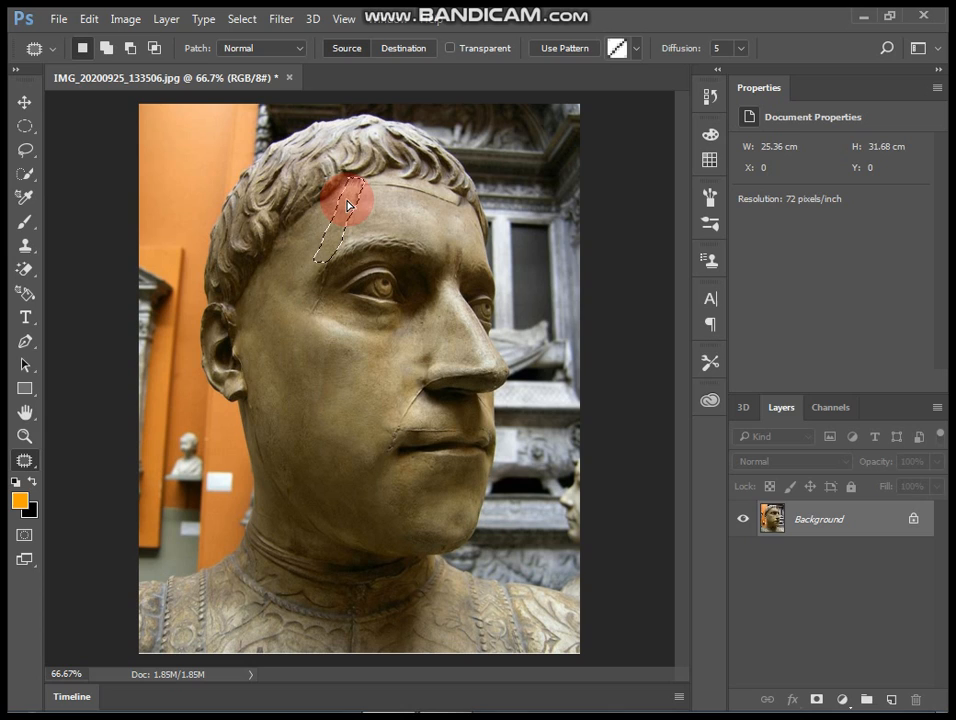
pyautogui.click(409, 244)
pyautogui.moveTo(409, 244)
pyautogui.mouseDown()
pyautogui.moveTo(422, 216)
pyautogui.moveTo(379, 205)
pyautogui.moveTo(363, 188)
pyautogui.moveTo(359, 196)
pyautogui.moveTo(471, 214)
pyautogui.moveTo(469, 203)
pyautogui.moveTo(397, 191)
pyautogui.moveTo(431, 209)
pyautogui.moveTo(471, 208)
pyautogui.moveTo(375, 178)
pyautogui.moveTo(360, 186)
pyautogui.moveTo(377, 191)
pyautogui.moveTo(346, 222)
pyautogui.moveTo(315, 220)
pyautogui.moveTo(298, 255)
pyautogui.moveTo(339, 248)
pyautogui.moveTo(380, 217)
pyautogui.mouseUp()
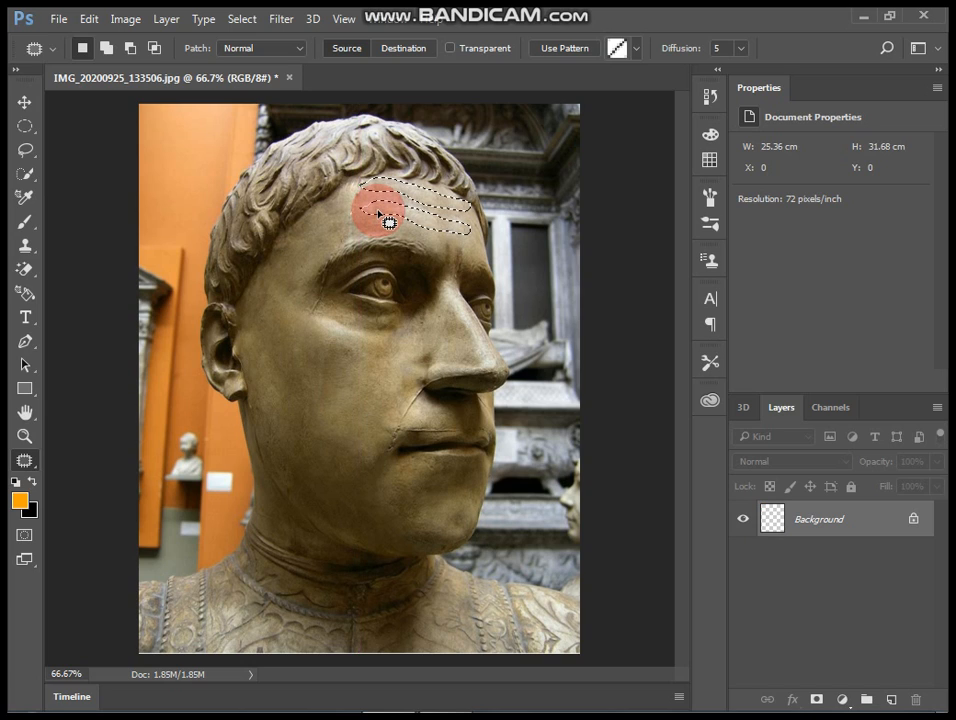
pyautogui.click(384, 217)
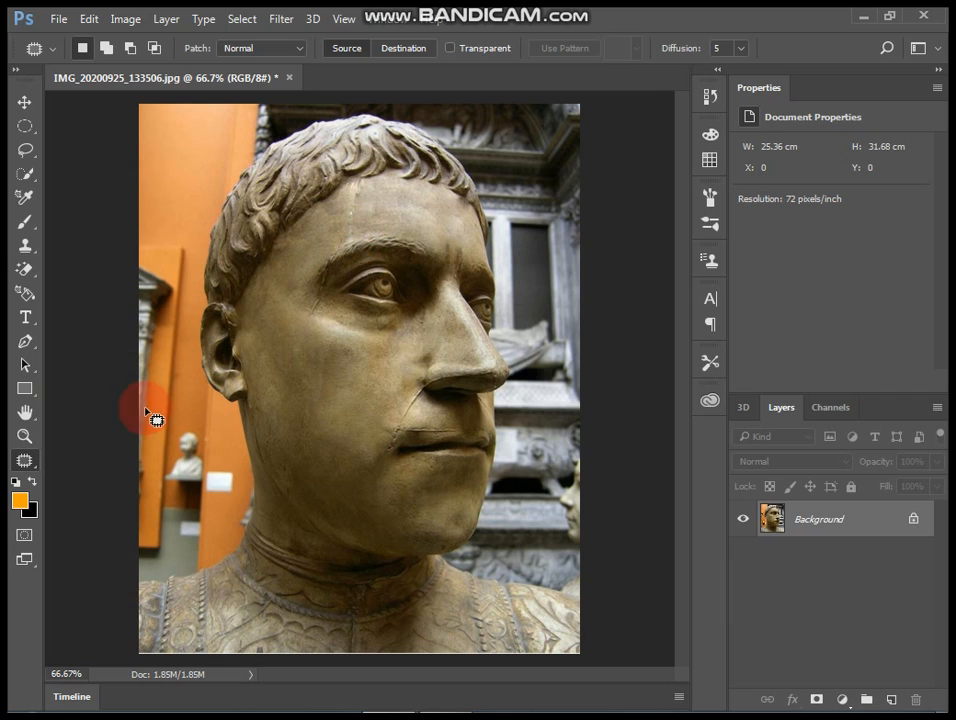
# - Heal the short crack beside the eye and the marks at the mouth corner with the Spot Healing Brush at size 30
pyautogui.rightClick(23, 460)
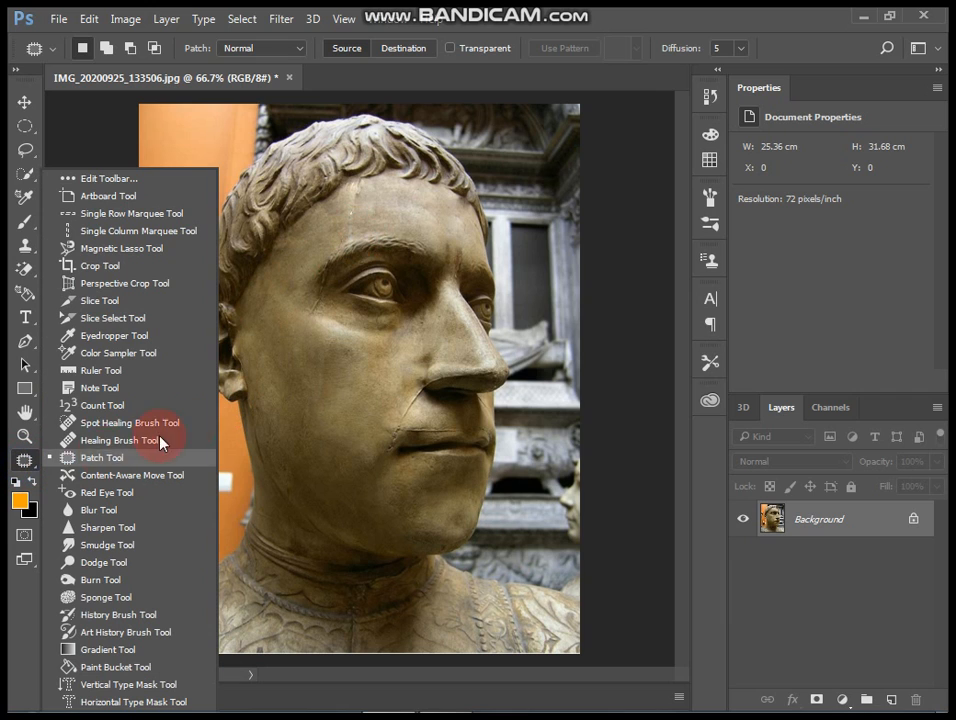
pyautogui.click(150, 424)
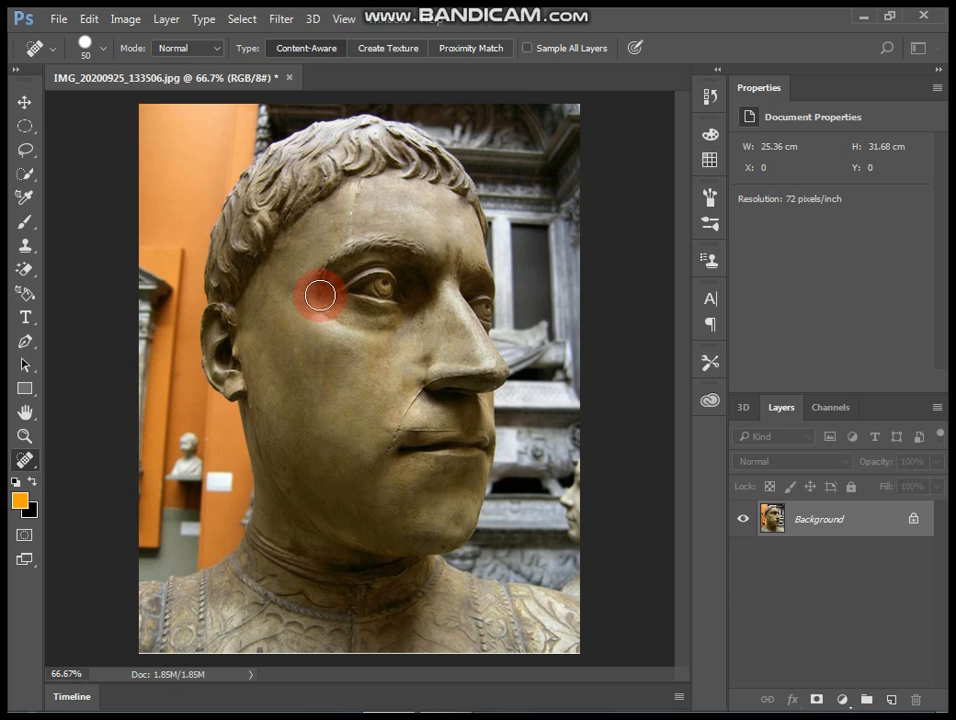
pyautogui.press('[')
pyautogui.press('[')
pyautogui.press('[')
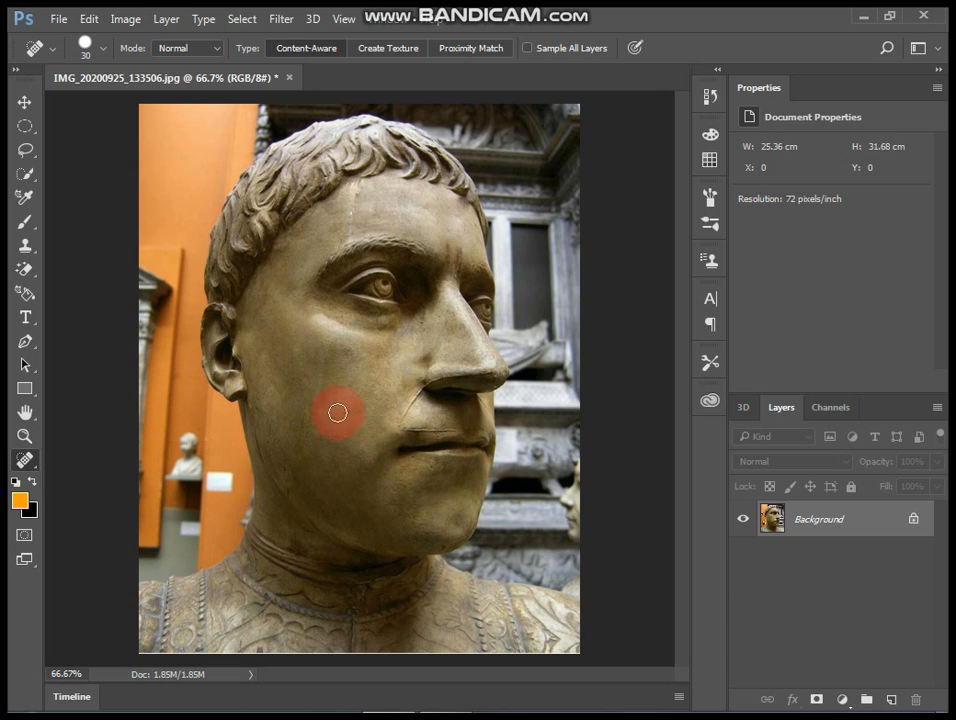
# - Patch the crack between nostril and mouth corner and the line above the upper lip using the Patch tool
pyautogui.rightClick(25, 462)
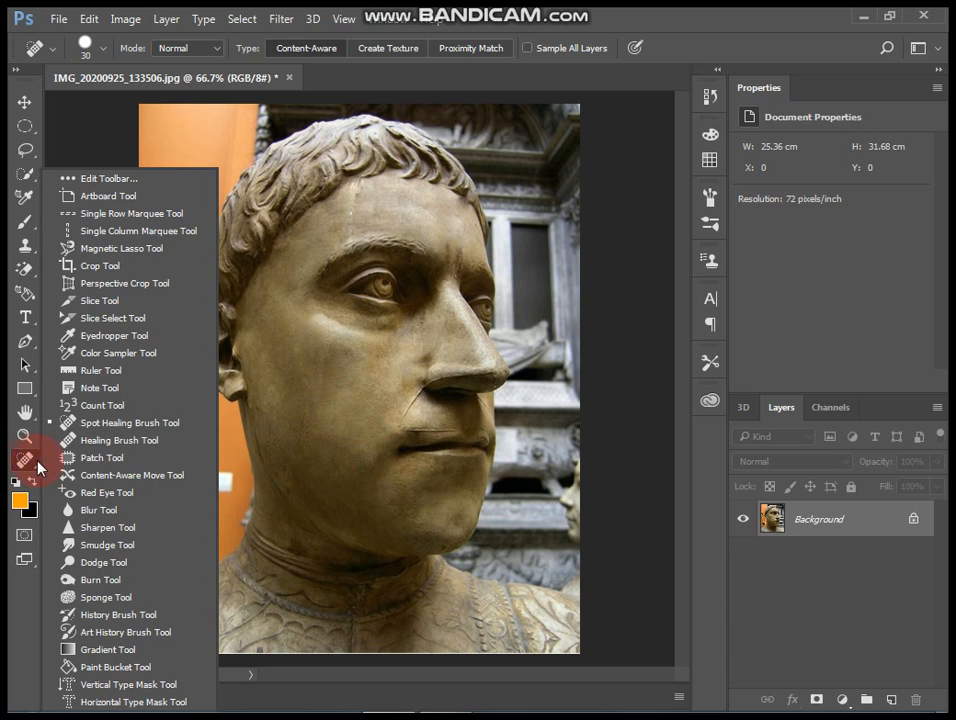
pyautogui.click(85, 460)
pyautogui.moveTo(421, 388)
pyautogui.mouseDown()
pyautogui.moveTo(408, 422)
pyautogui.moveTo(427, 390)
pyautogui.moveTo(421, 382)
pyautogui.moveTo(403, 410)
pyautogui.moveTo(384, 408)
pyautogui.mouseUp()
pyautogui.click(395, 420)
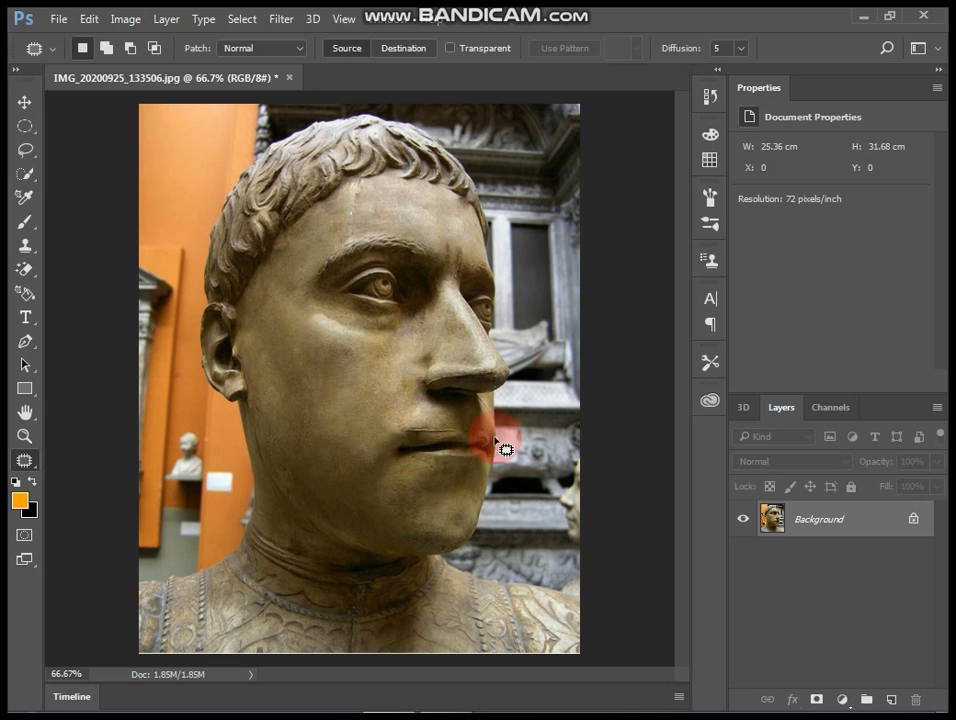
pyautogui.moveTo(498, 430)
pyautogui.mouseDown()
pyautogui.moveTo(422, 438)
pyautogui.moveTo(425, 459)
pyautogui.moveTo(415, 450)
pyautogui.moveTo(445, 428)
pyautogui.moveTo(404, 430)
pyautogui.moveTo(333, 488)
pyautogui.moveTo(85, 401)
pyautogui.moveTo(30, 455)
pyautogui.mouseUp()
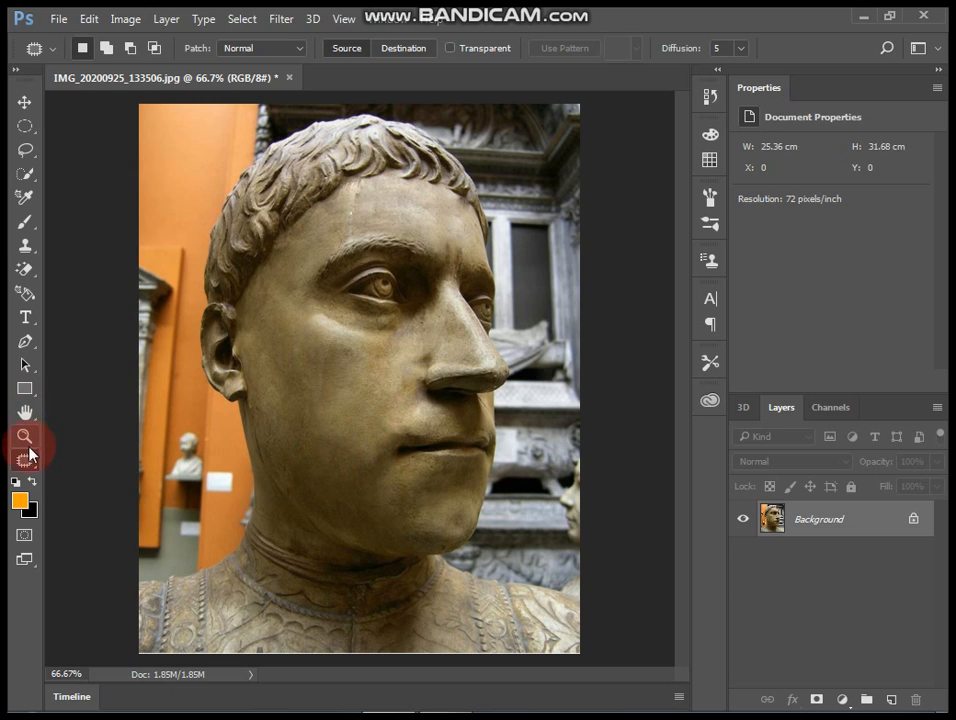
# - Patch the lower edge of the nose and undo the deselection of the patched area
pyautogui.moveTo(405, 492)
pyautogui.mouseDown()
pyautogui.moveTo(467, 384)
pyautogui.moveTo(436, 388)
pyautogui.moveTo(482, 388)
pyautogui.moveTo(512, 372)
pyautogui.moveTo(424, 384)
pyautogui.moveTo(437, 388)
pyautogui.moveTo(428, 380)
pyautogui.moveTo(433, 356)
pyautogui.mouseUp()
pyautogui.click(392, 468)
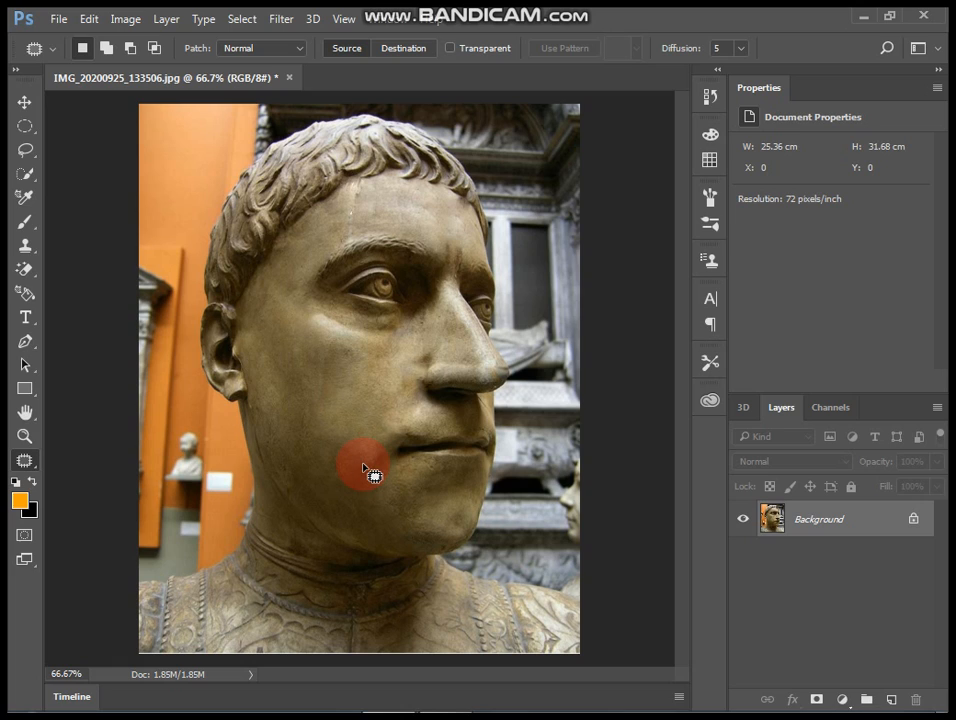
pyautogui.hotkey('ctrl', 'z')
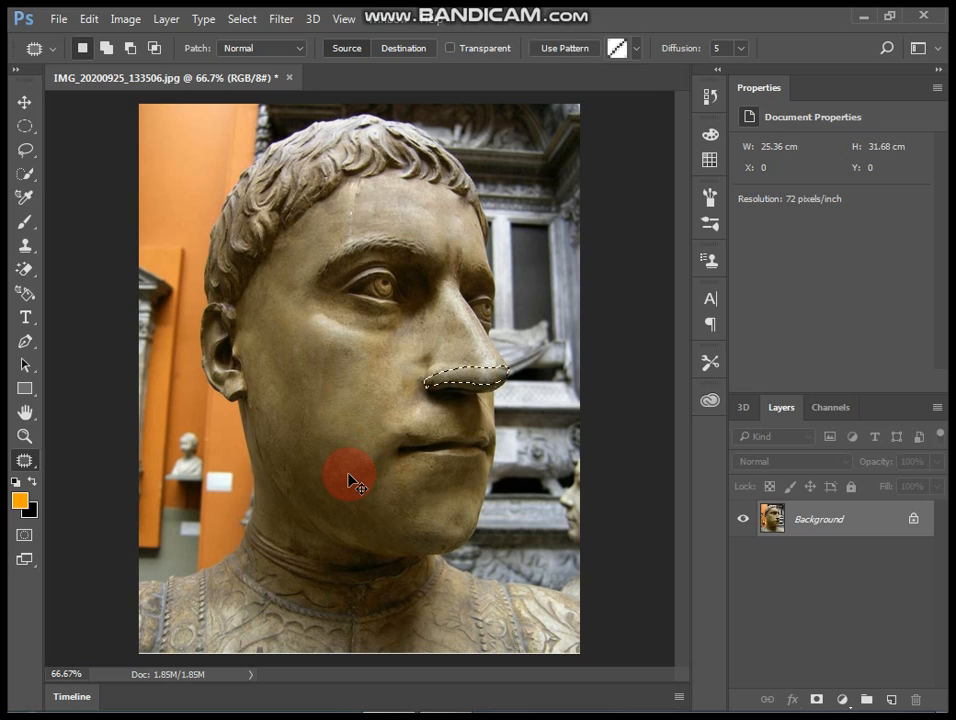
pyautogui.click(352, 483)
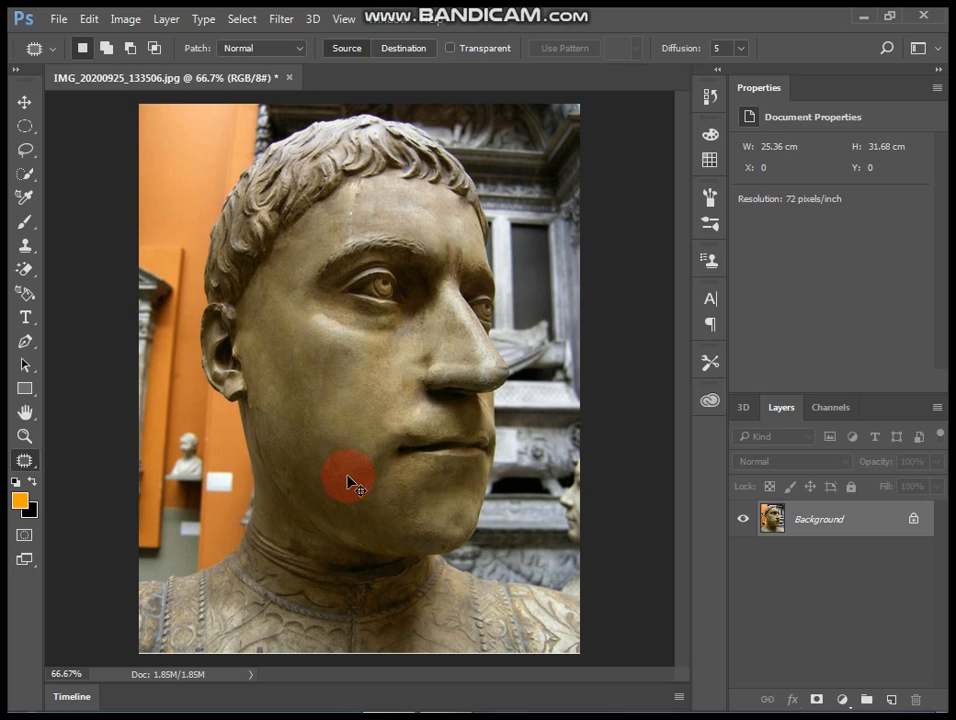
pyautogui.hotkey('ctrl', 'z')
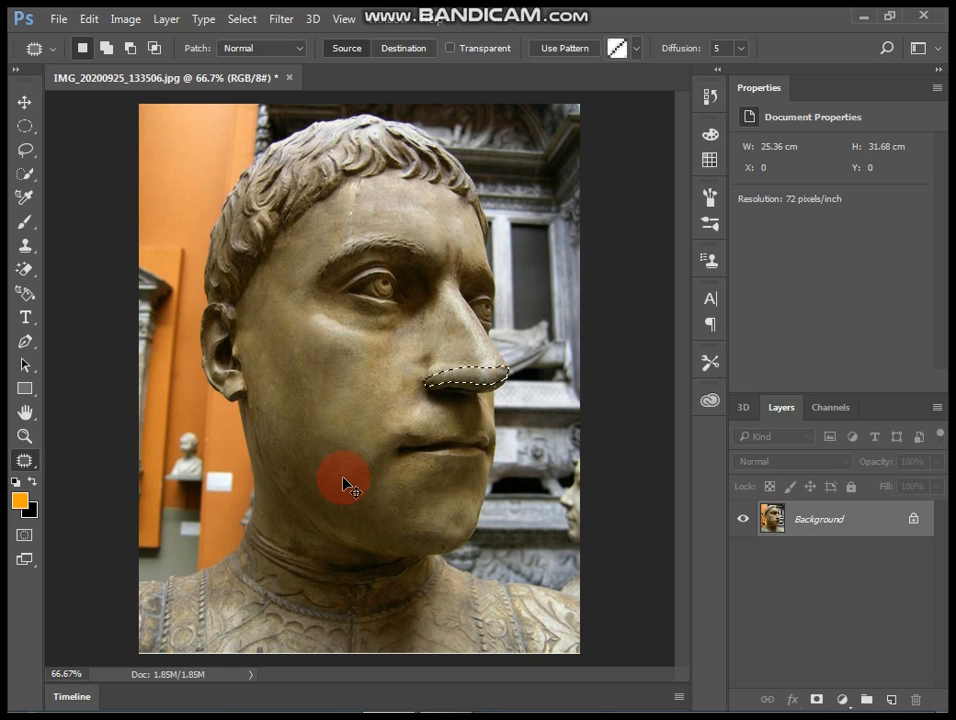
# - Deselect the patched area along the lower edge of the nose
pyautogui.hotkey('ctrl', 'd')
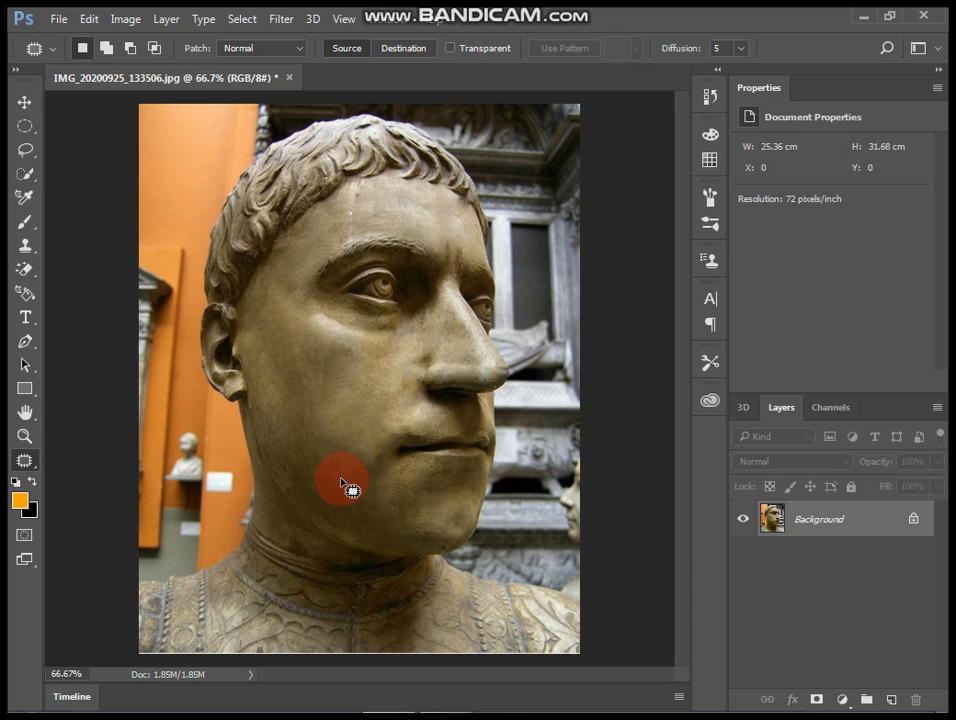
pyautogui.hotkey('ctrl', 'z')
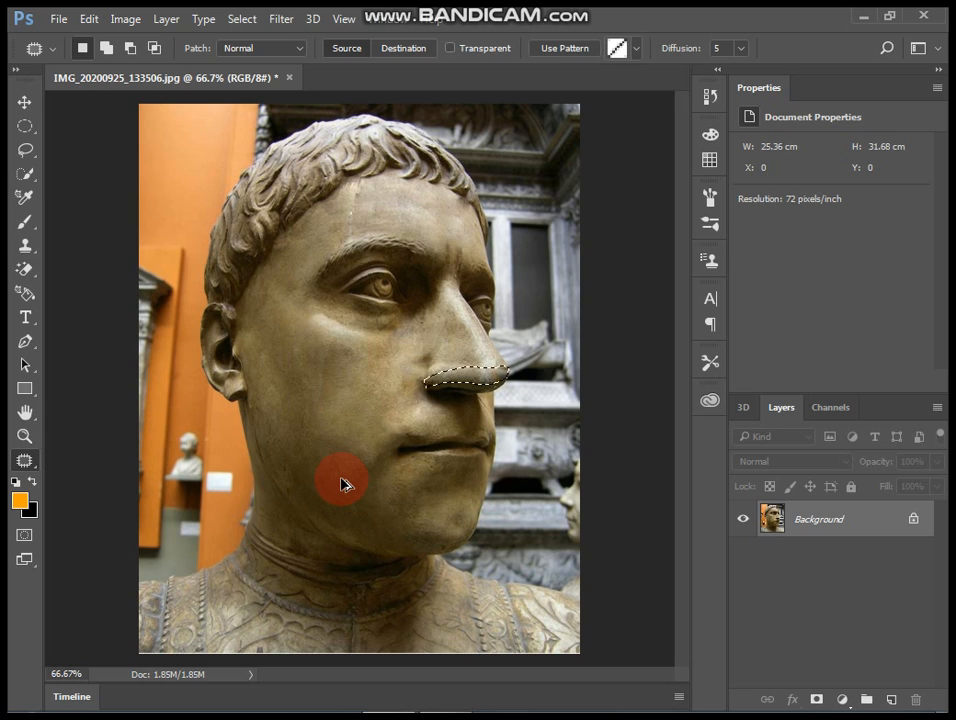
pyautogui.hotkey('ctrl', 'd')
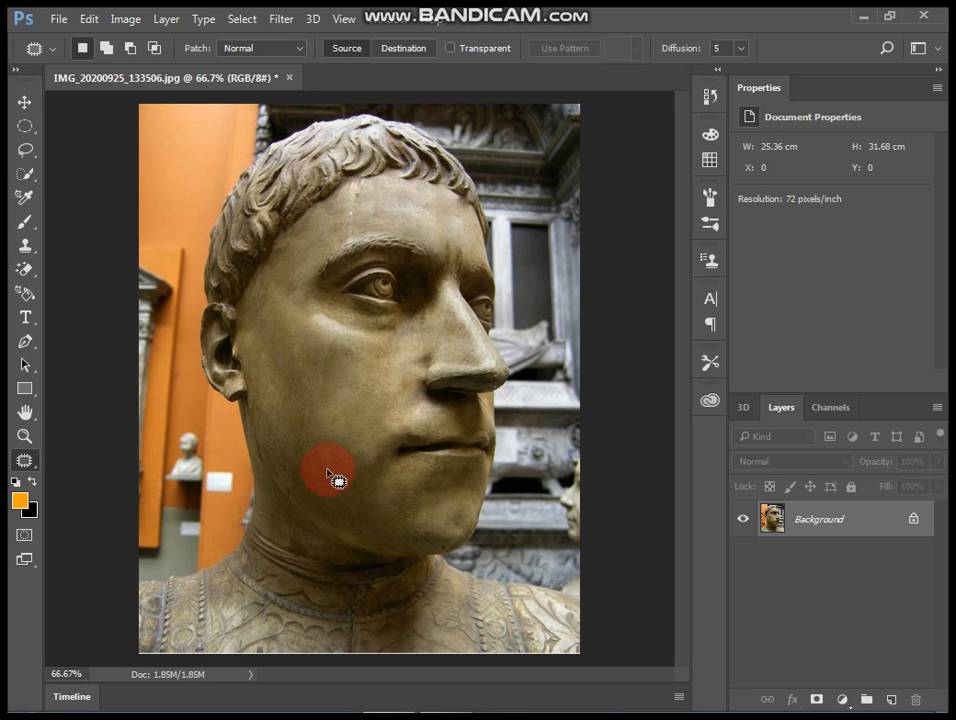
# - Heal the dark line along the lower edge of the nose with the Spot Healing Brush at size 15
pyautogui.rightClick(20, 460)
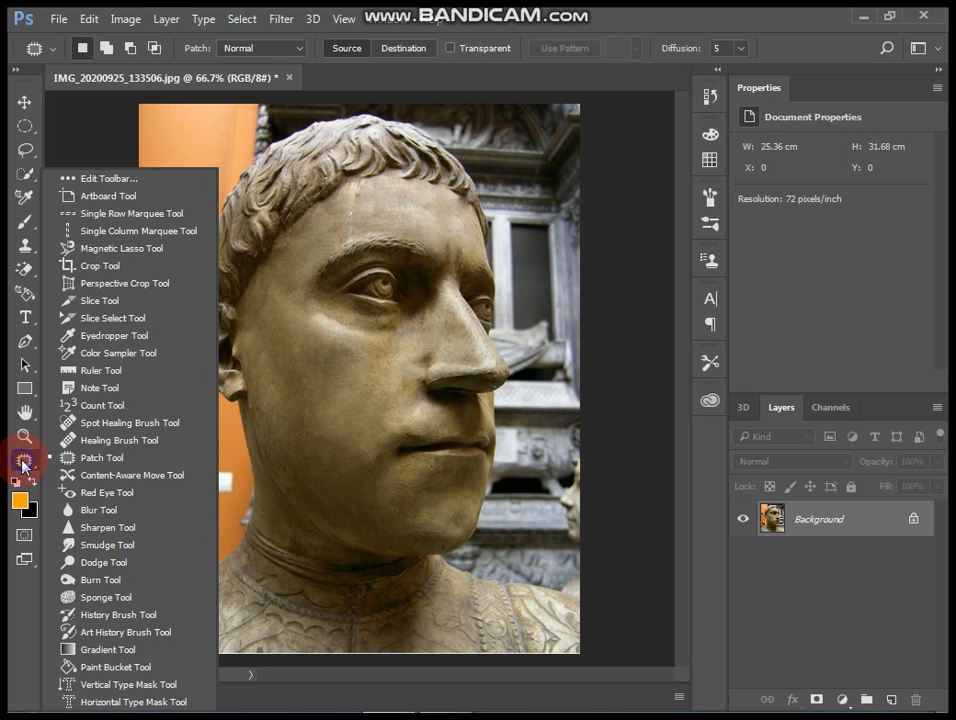
pyautogui.click(90, 424)
pyautogui.hotkey('ctrl', '+')
pyautogui.hotkey('ctrl', '+')
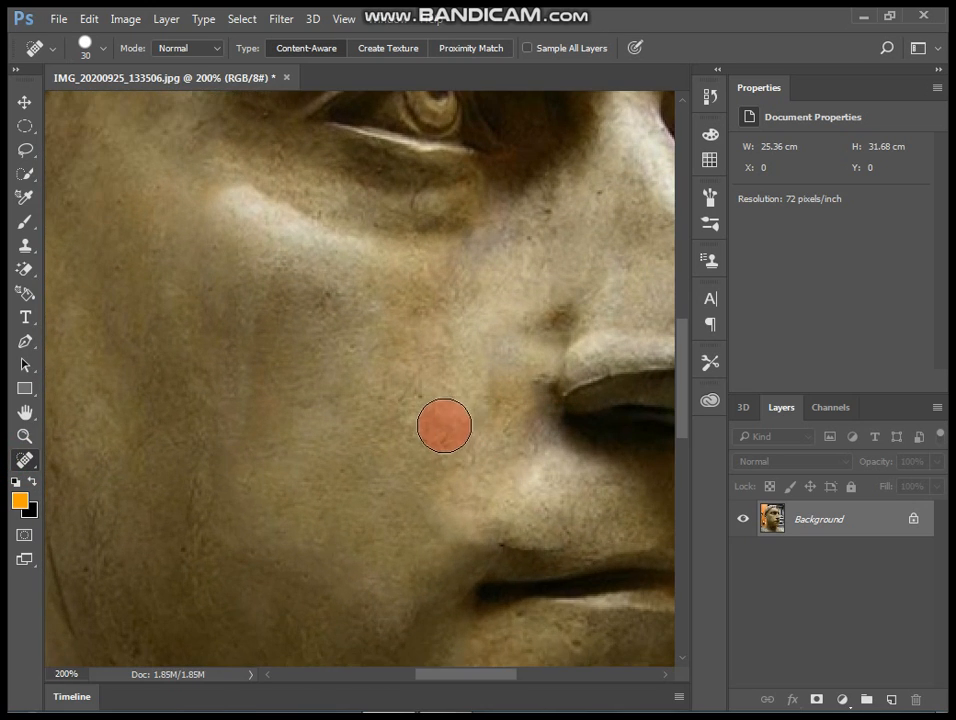
pyautogui.hscroll(3, 181, 459)
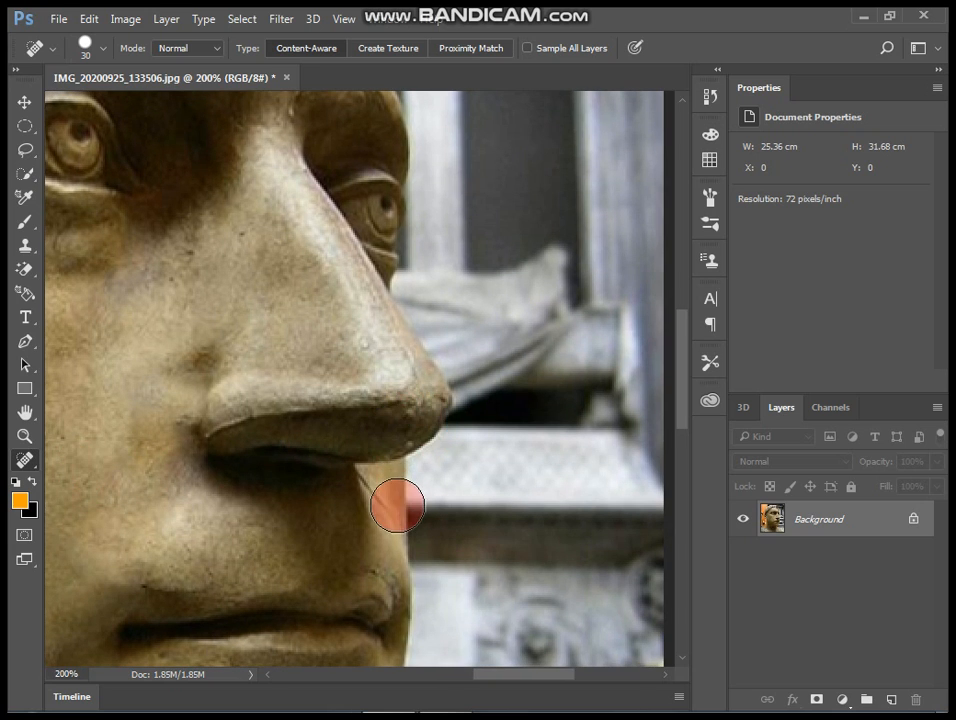
pyautogui.press('[')
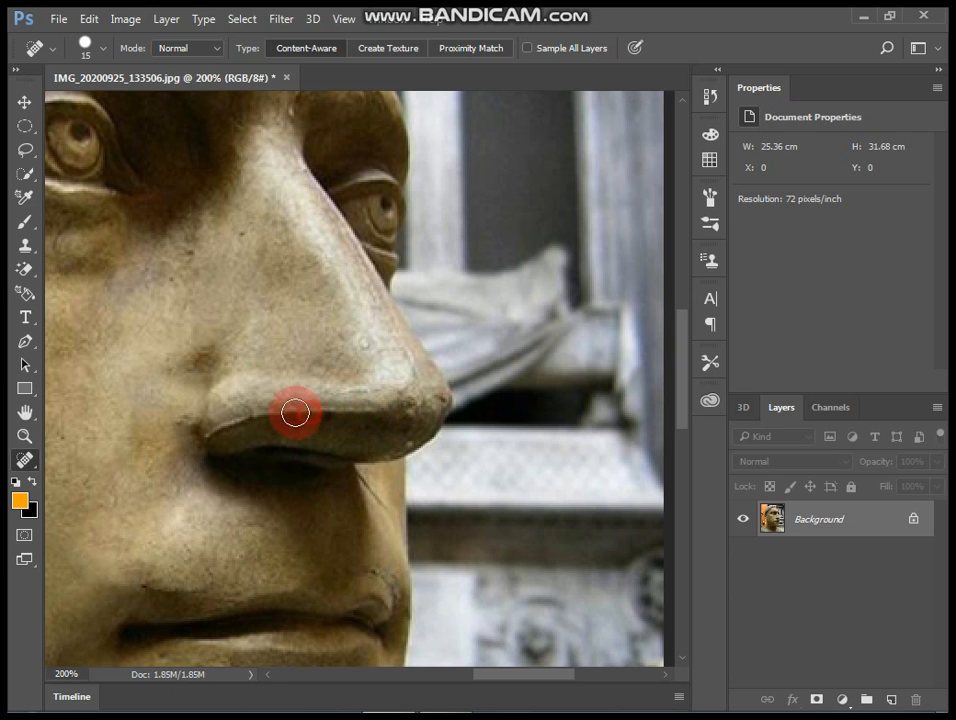
pyautogui.moveTo(245, 416)
pyautogui.mouseDown()
pyautogui.moveTo(218, 430)
pyautogui.moveTo(382, 412)
pyautogui.moveTo(221, 423)
pyautogui.mouseUp()
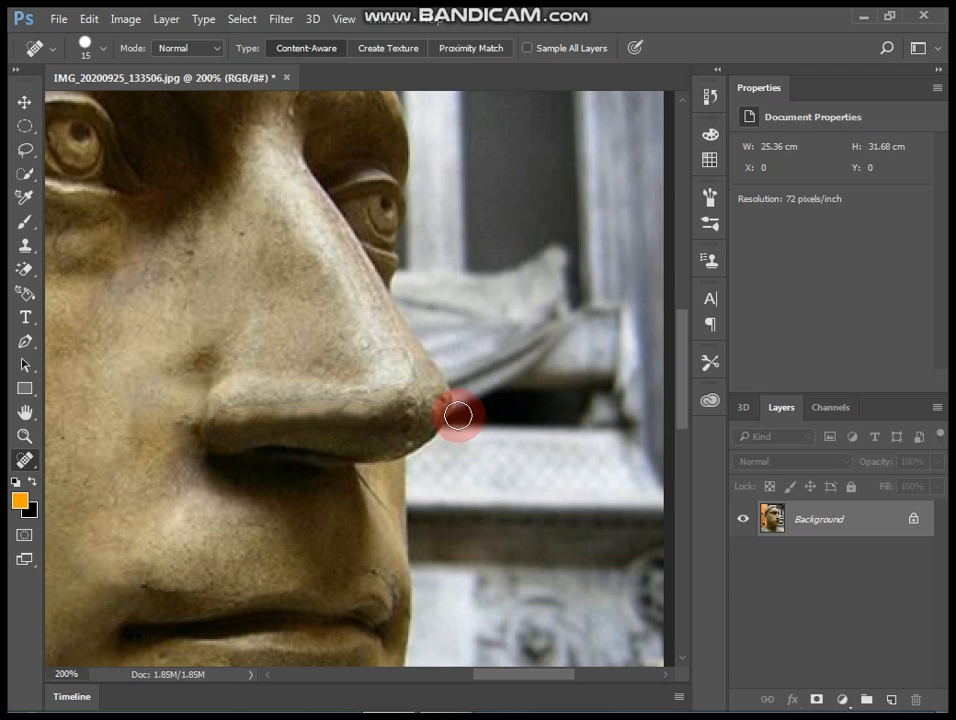
# - Heal the thin crack running from beneath the nose tip towards the upper lip, reducing the brush size to 9
pyautogui.moveTo(411, 497)
pyautogui.mouseDown()
pyautogui.moveTo(309, 421)
pyautogui.moveTo(332, 444)
pyautogui.mouseUp()
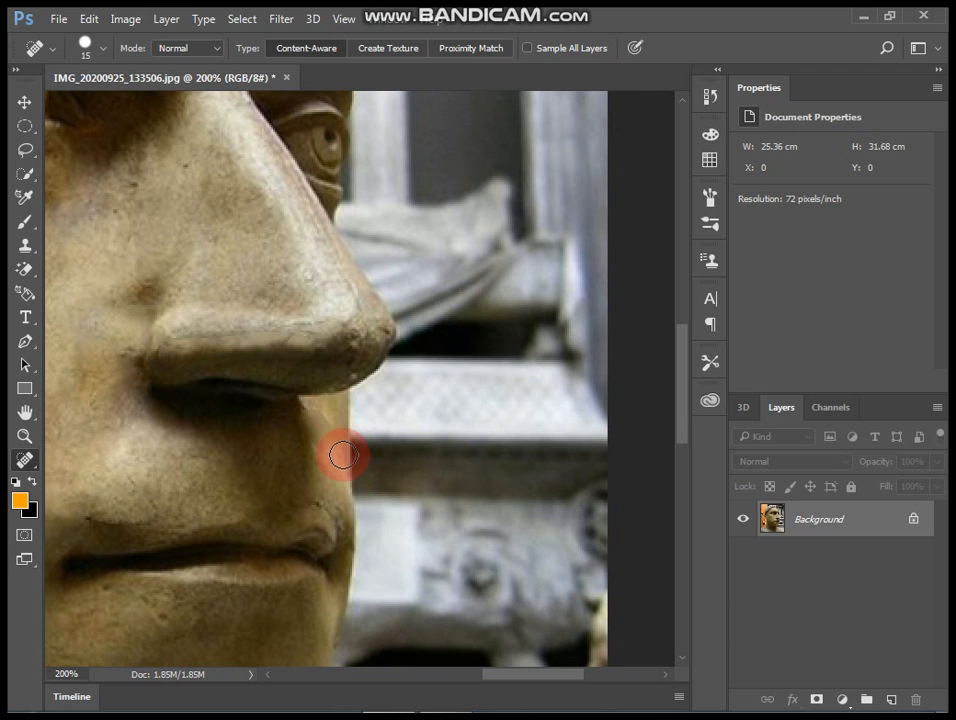
pyautogui.moveTo(300, 403)
pyautogui.mouseDown()
pyautogui.moveTo(337, 445)
pyautogui.moveTo(357, 448)
pyautogui.moveTo(310, 418)
pyautogui.moveTo(320, 444)
pyautogui.mouseUp()
pyautogui.press('[')
pyautogui.press('[')
pyautogui.press('space')
pyautogui.moveTo(348, 495)
pyautogui.mouseDown()
pyautogui.moveTo(326, 448)
pyautogui.moveTo(317, 461)
pyautogui.moveTo(327, 483)
pyautogui.moveTo(322, 563)
pyautogui.mouseUp()
pyautogui.click(300, 452)
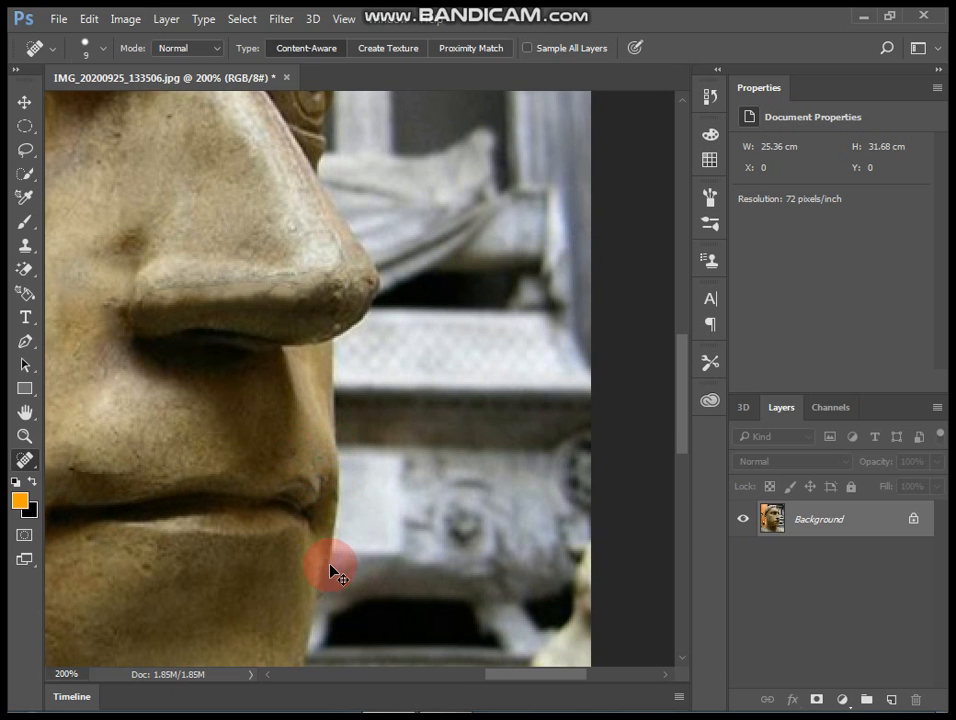
# - Heal the remaining vertical crack and marks on the forehead above the eyebrow, enlarging the healing brush to size 25
pyautogui.hotkey('ctrl', '-')
pyautogui.hotkey('ctrl', '-')
pyautogui.hotkey('ctrl', '-')
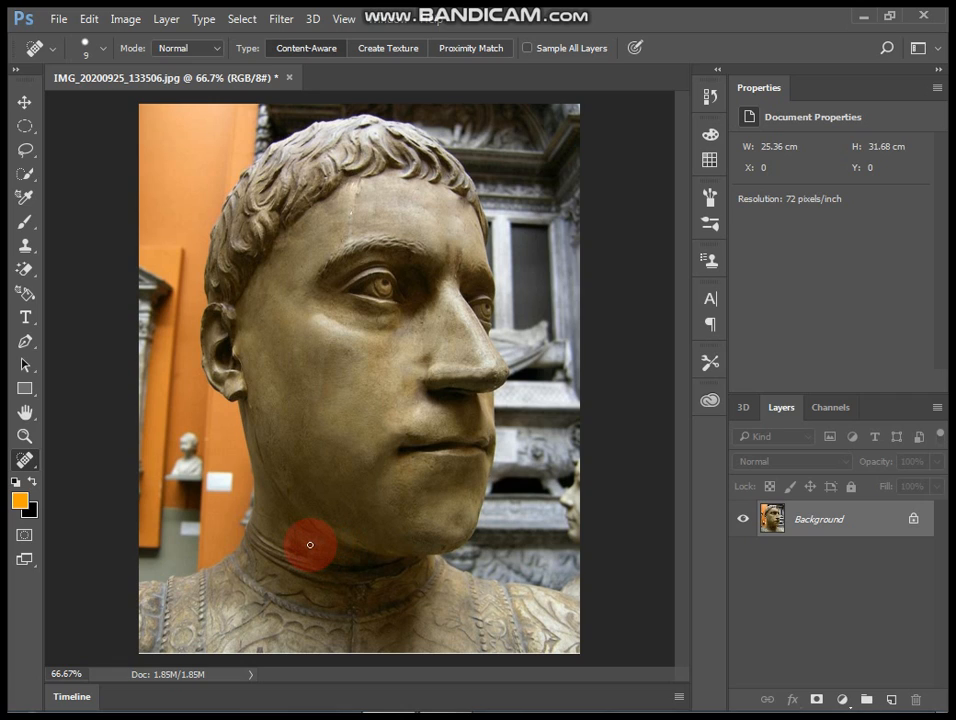
pyautogui.moveTo(343, 268); pyautogui.dragTo(393, 252)
pyautogui.click(373, 196)
pyautogui.moveTo(365, 204); pyautogui.dragTo(368, 217)
pyautogui.press(']')
pyautogui.click(358, 194)
pyautogui.moveTo(357, 200); pyautogui.dragTo(358, 186)
pyautogui.moveTo(357, 216)
pyautogui.mouseDown()
pyautogui.moveTo(474, 228)
pyautogui.moveTo(378, 280)
pyautogui.mouseUp()
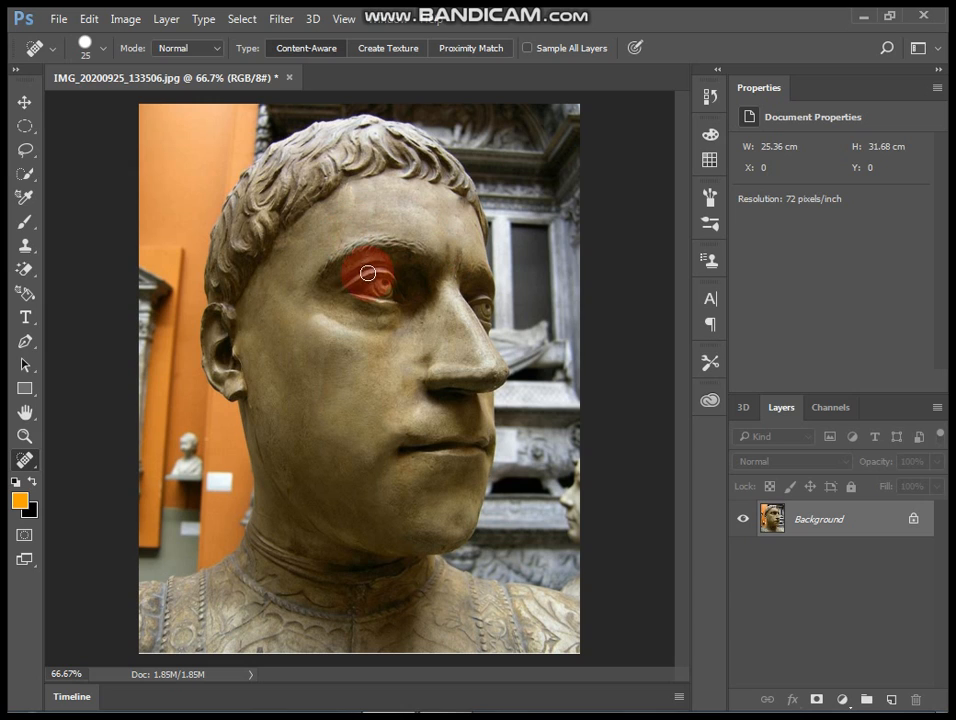
# - Heal the blemishes on the cheek and beside the jaw with the size 25 Spot Healing Brush
pyautogui.moveTo(367, 367); pyautogui.dragTo(356, 389)
pyautogui.click(280, 446)
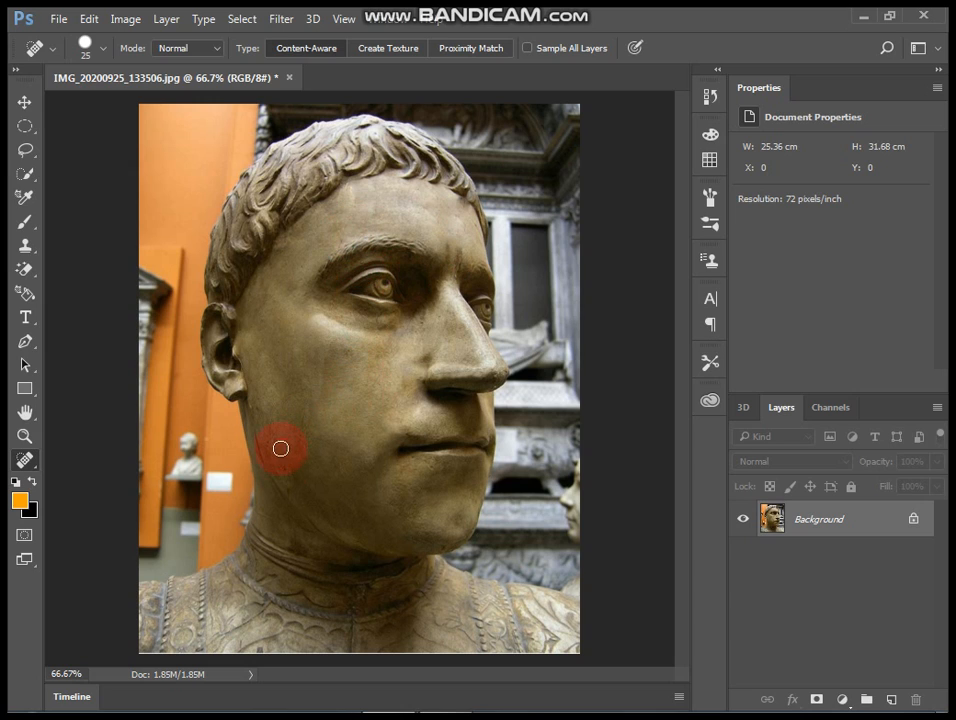
pyautogui.click(320, 459)
pyautogui.click(312, 433)
pyautogui.click(288, 467)
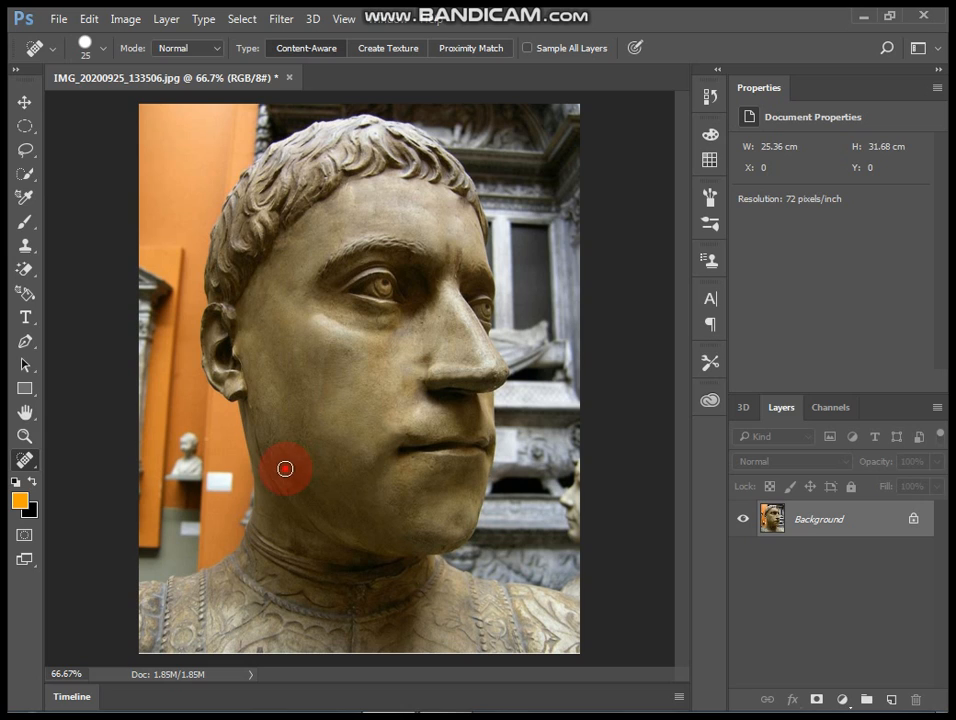
# - Heal the marks under the jaw and chin and along the face edge below the ear
pyautogui.click(284, 493)
pyautogui.click(348, 534)
pyautogui.click(367, 557)
pyautogui.click(326, 531)
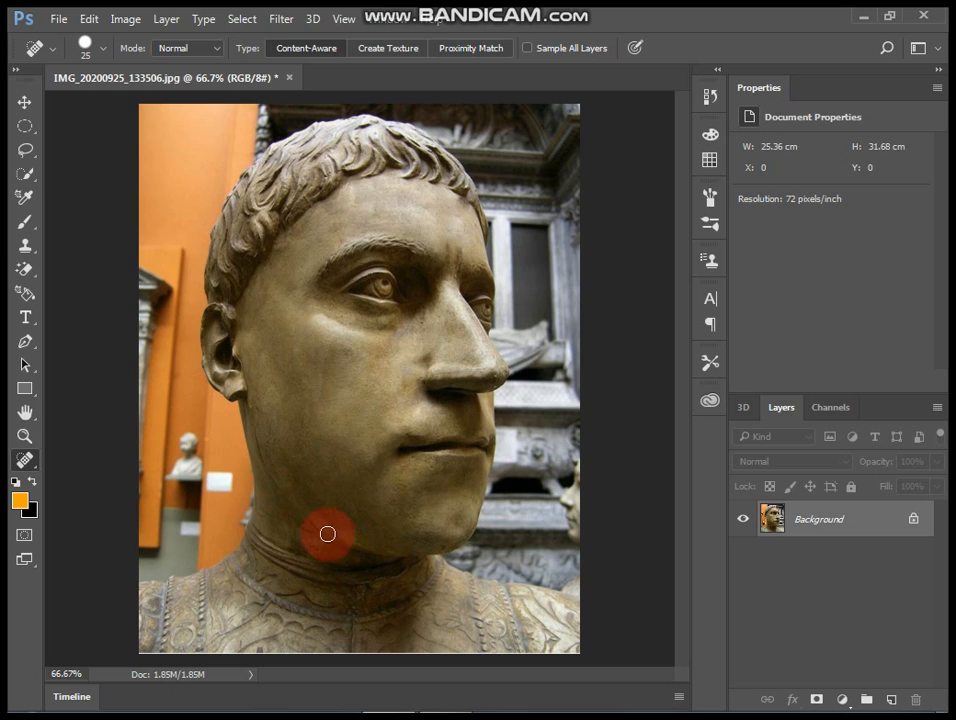
pyautogui.click(312, 521)
pyautogui.click(324, 534)
pyautogui.click(331, 543)
pyautogui.click(250, 478)
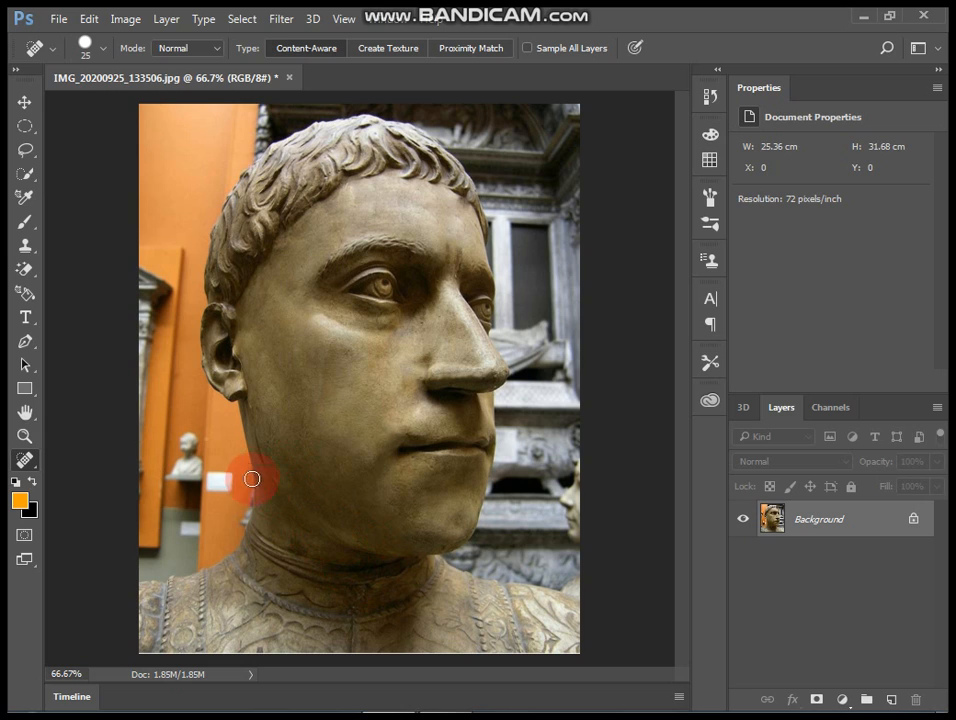
pyautogui.click(252, 423)
pyautogui.click(250, 412)
pyautogui.click(64, 219)
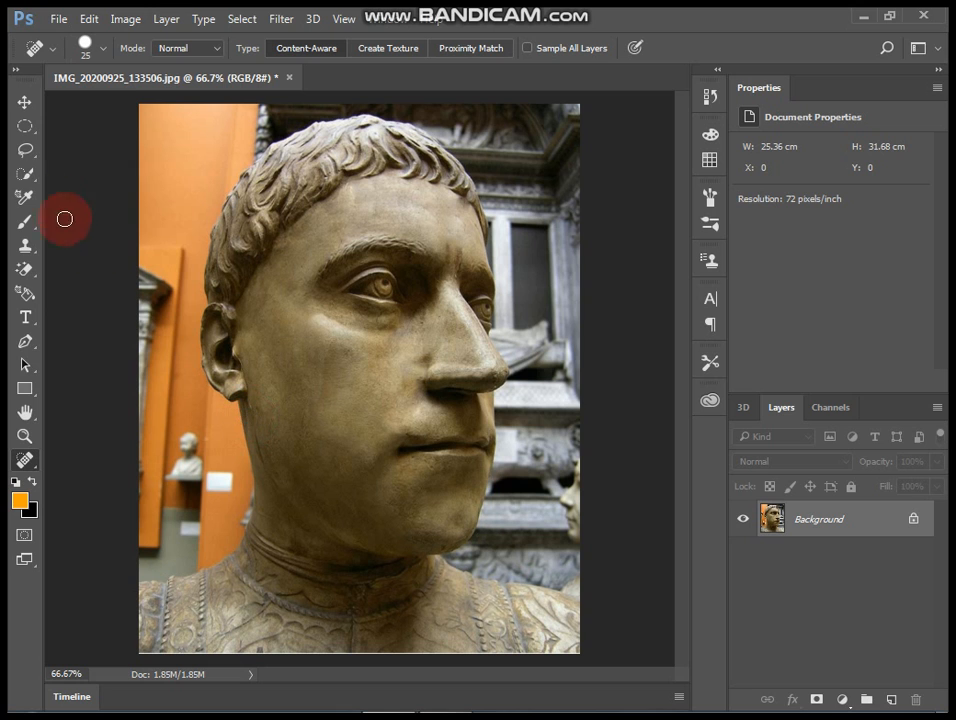
pyautogui.click(25, 150)
pyautogui.click(85, 148)
pyautogui.hotkey('ctrl', '+')
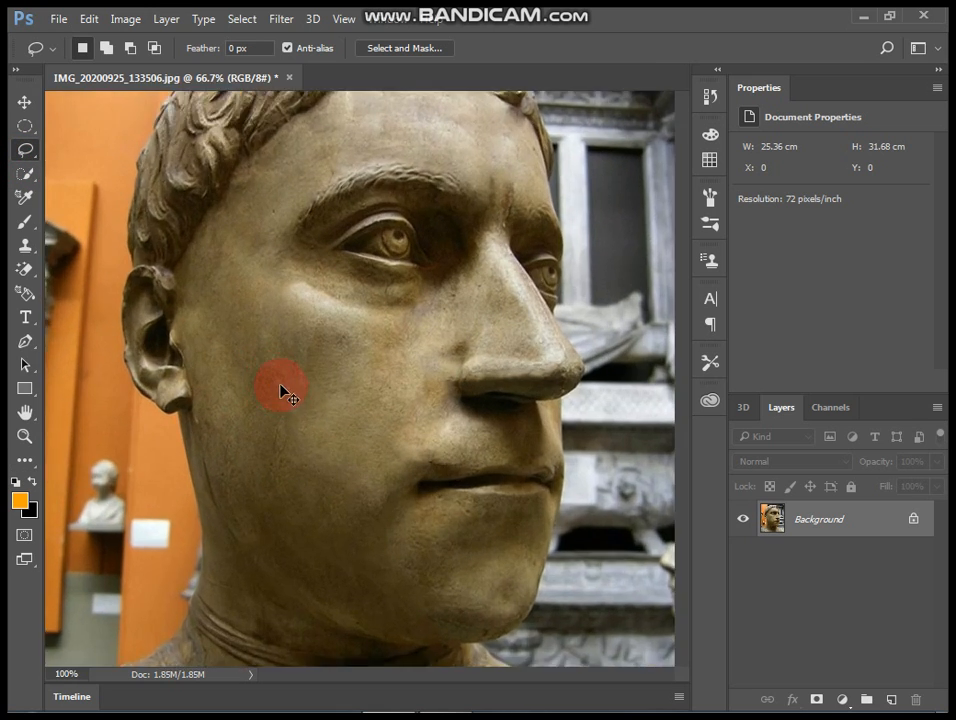
pyautogui.hotkey('ctrl', '+')
pyautogui.moveTo(267, 459); pyautogui.dragTo(409, 355)
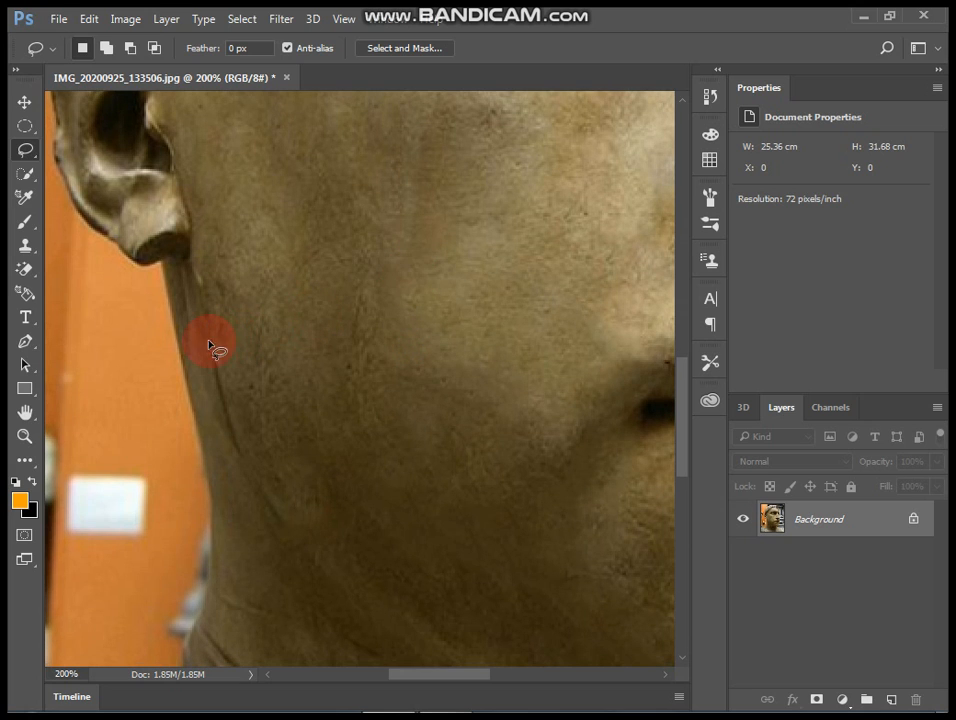
pyautogui.moveTo(207, 342)
pyautogui.mouseDown()
pyautogui.moveTo(256, 551)
pyautogui.moveTo(284, 346)
pyautogui.moveTo(181, 346)
pyautogui.moveTo(192, 378)
pyautogui.mouseUp()
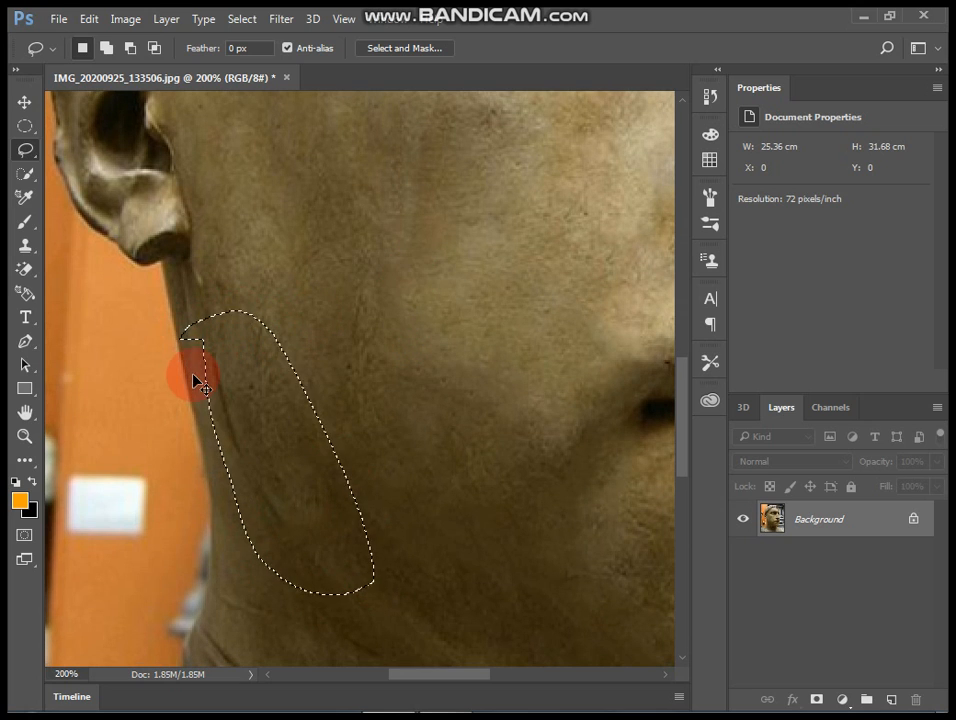
pyautogui.click(238, 402)
pyautogui.hotkey('ctrl', '-')
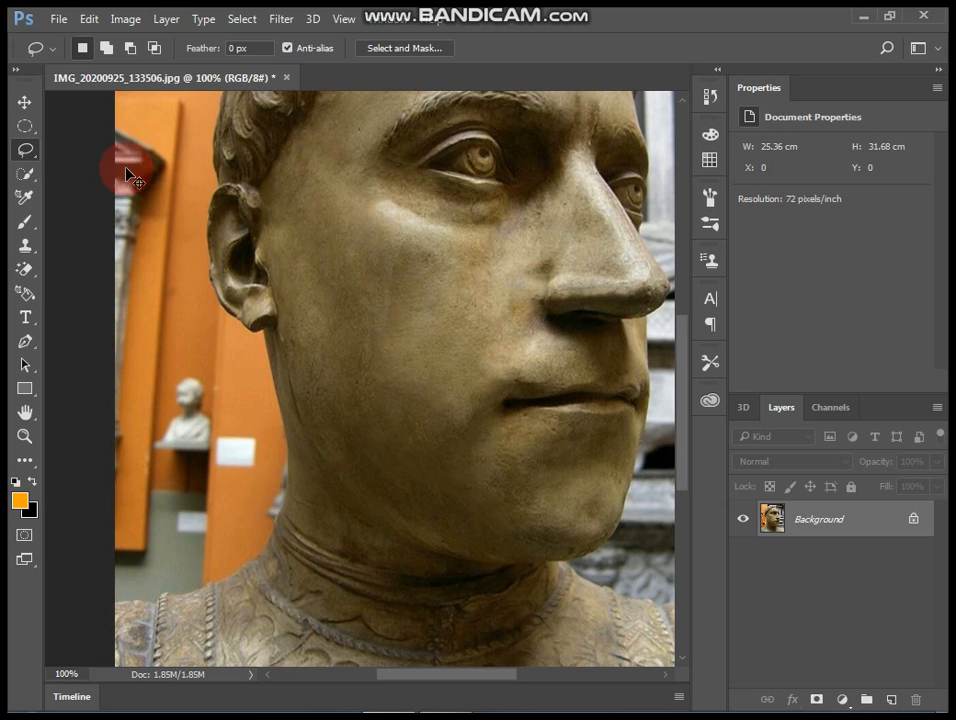
pyautogui.hotkey('ctrl', '-')
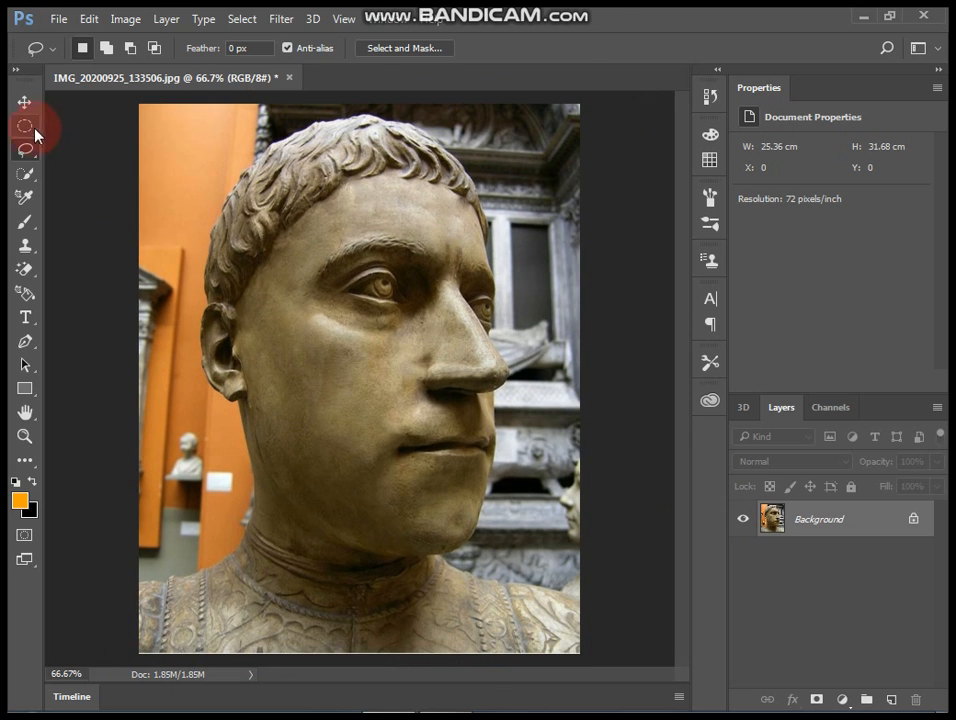
# - Heal the remaining cracks along the jaw and neck below the ear with the Spot Healing Brush at size 25
pyautogui.click(25, 460)
pyautogui.click(151, 427)
pyautogui.moveTo(258, 430); pyautogui.dragTo(266, 469)
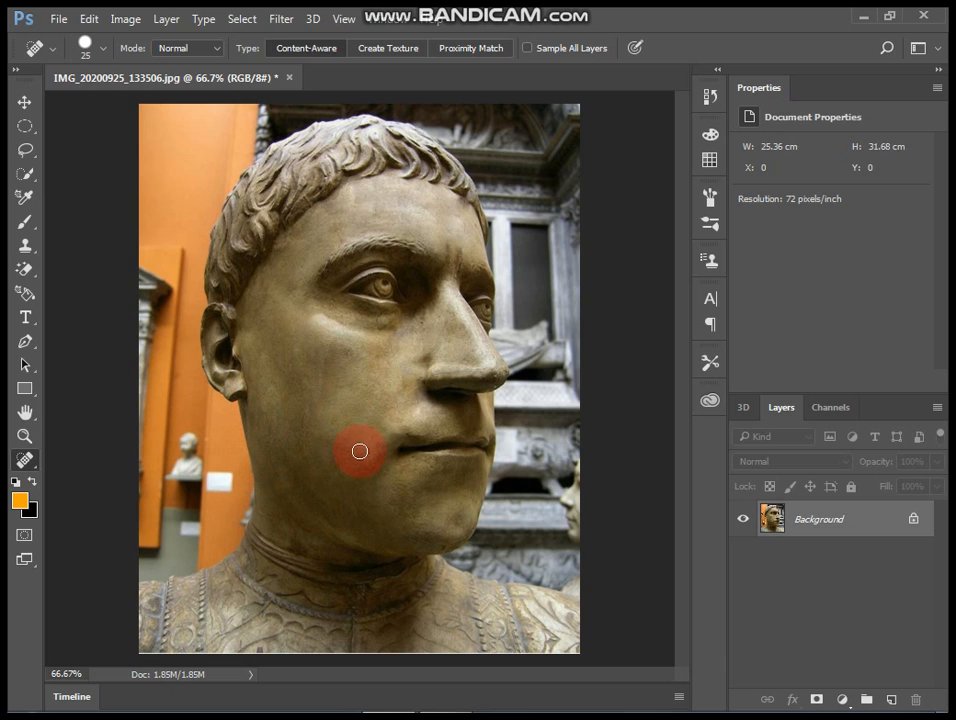
pyautogui.moveTo(279, 474); pyautogui.dragTo(270, 462)
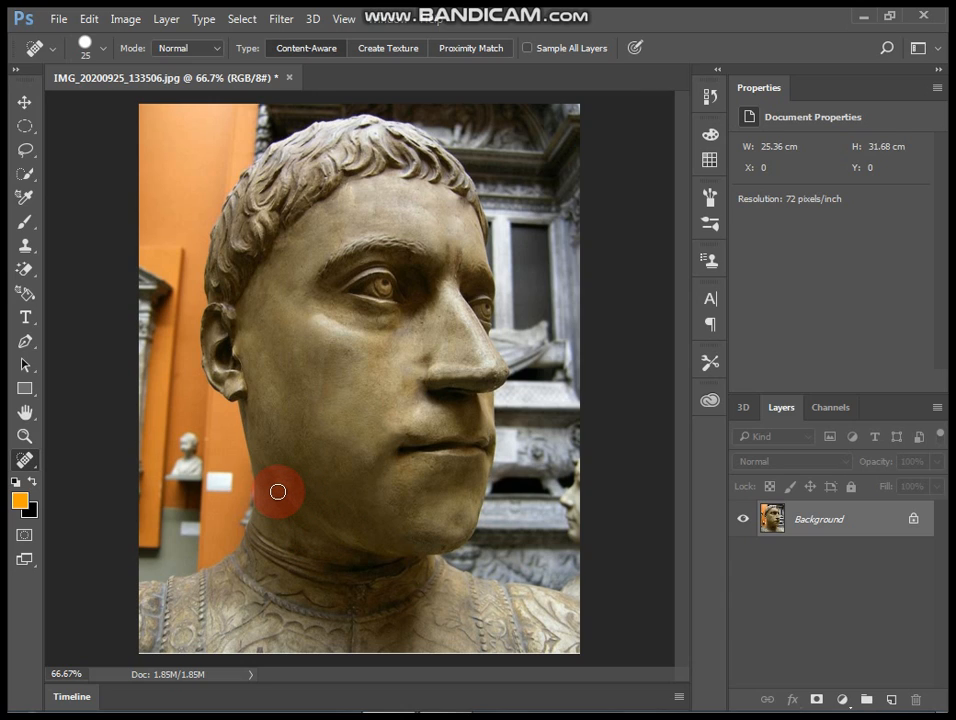
pyautogui.hotkey('ctrl', '-')
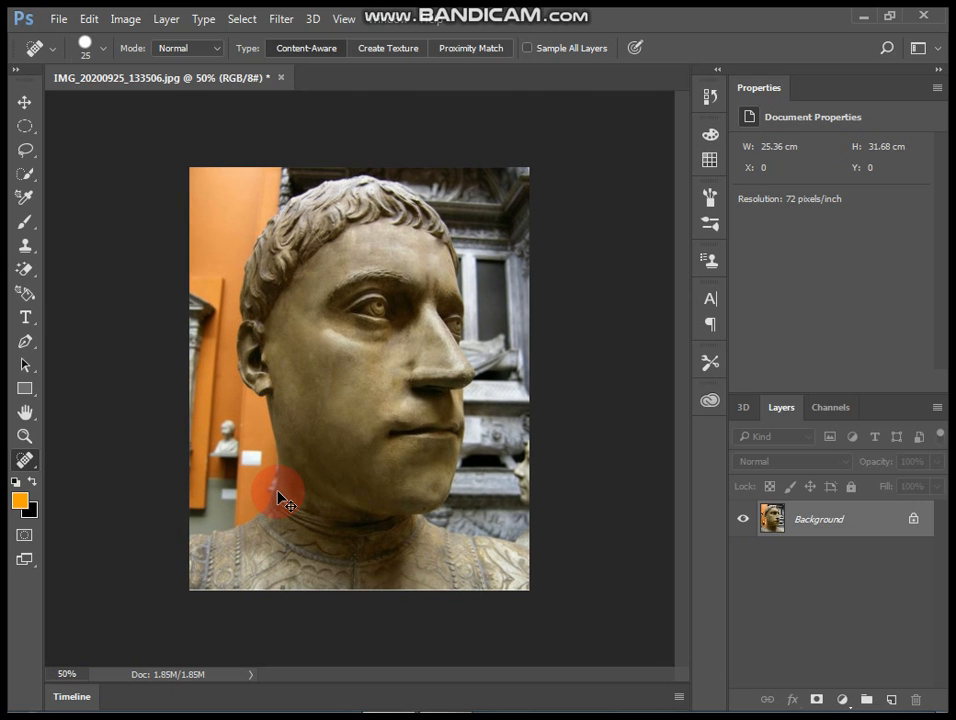
pyautogui.hotkey('ctrl', '+')
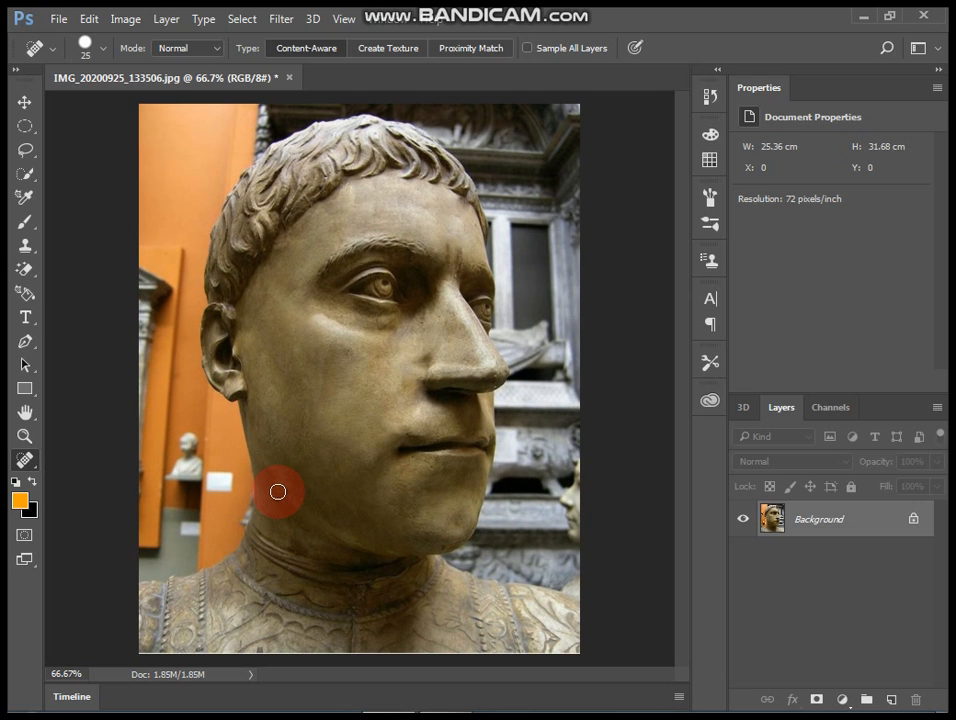